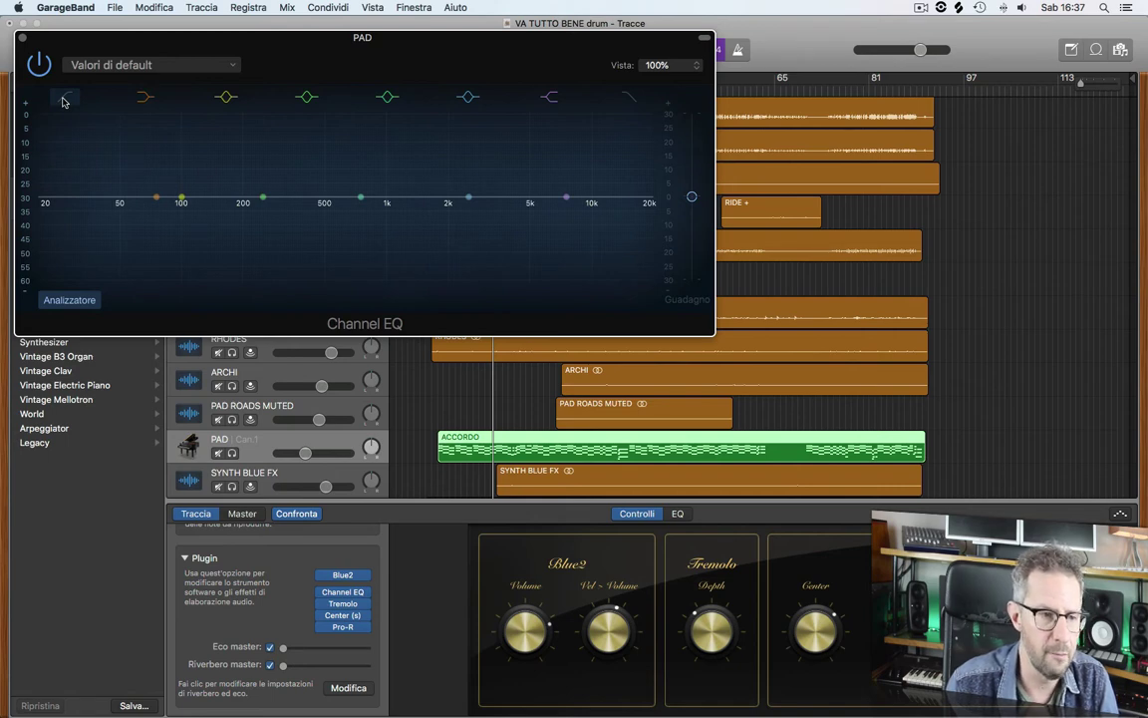
# - Enable the low-cut filter on the PAD track's Channel EQ and set its frequency to 100 Hz
pyautogui.click(63, 101)
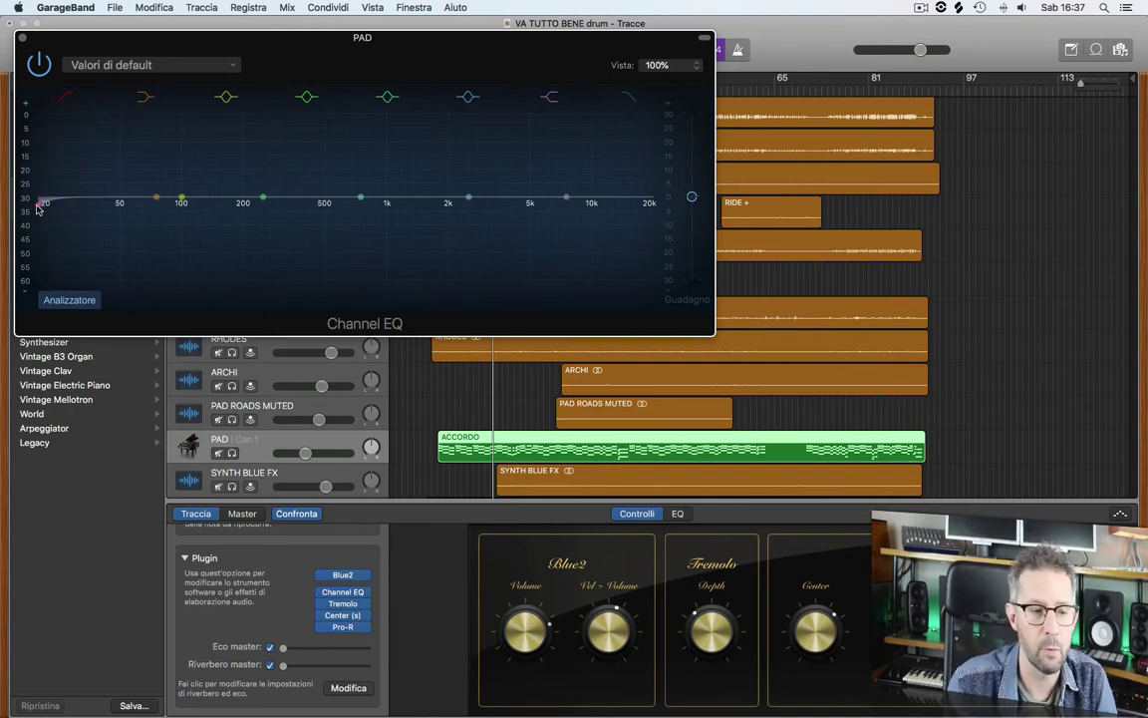
pyautogui.moveTo(40, 207); pyautogui.dragTo(210, 208)
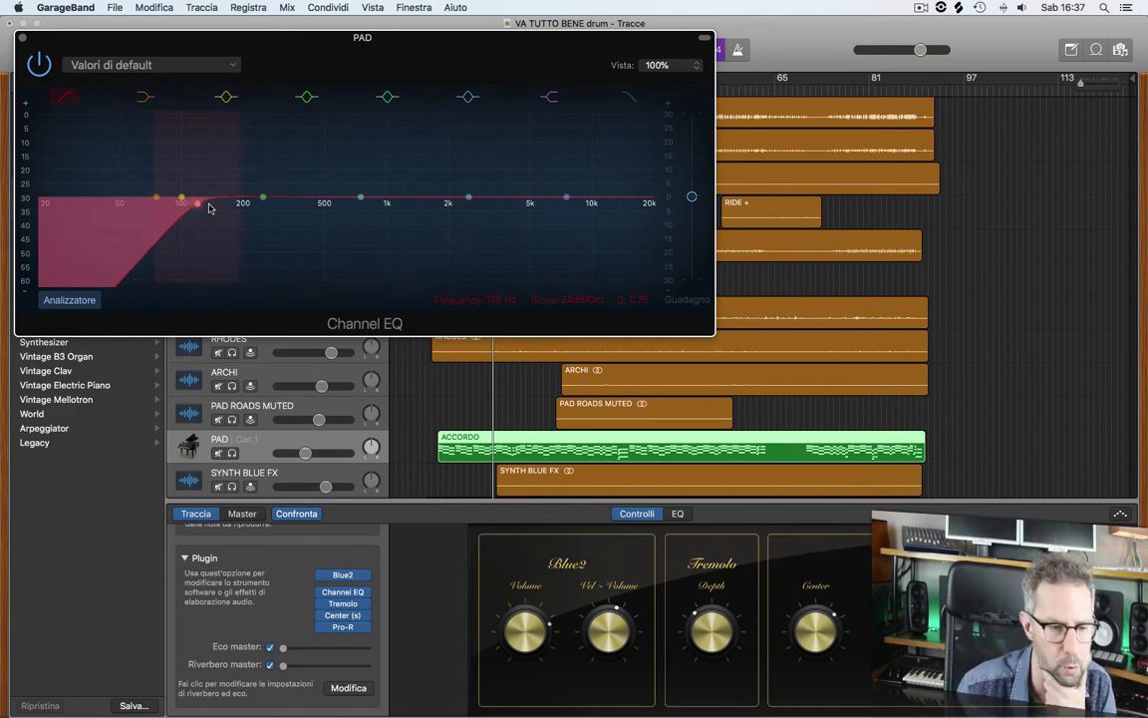
pyautogui.moveTo(209, 208)
pyautogui.mouseDown()
pyautogui.moveTo(238, 208)
pyautogui.moveTo(179, 205)
pyautogui.moveTo(206, 206)
pyautogui.moveTo(181, 208)
pyautogui.moveTo(197, 210)
pyautogui.mouseUp()
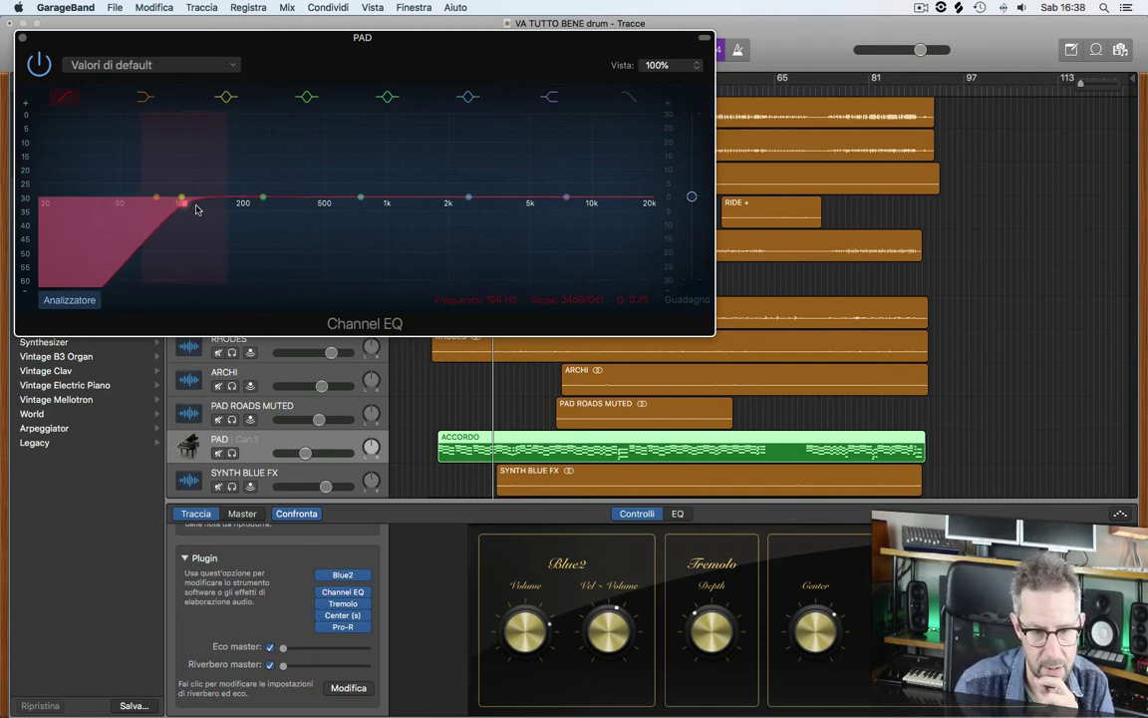
pyautogui.doubleClick(497, 300)
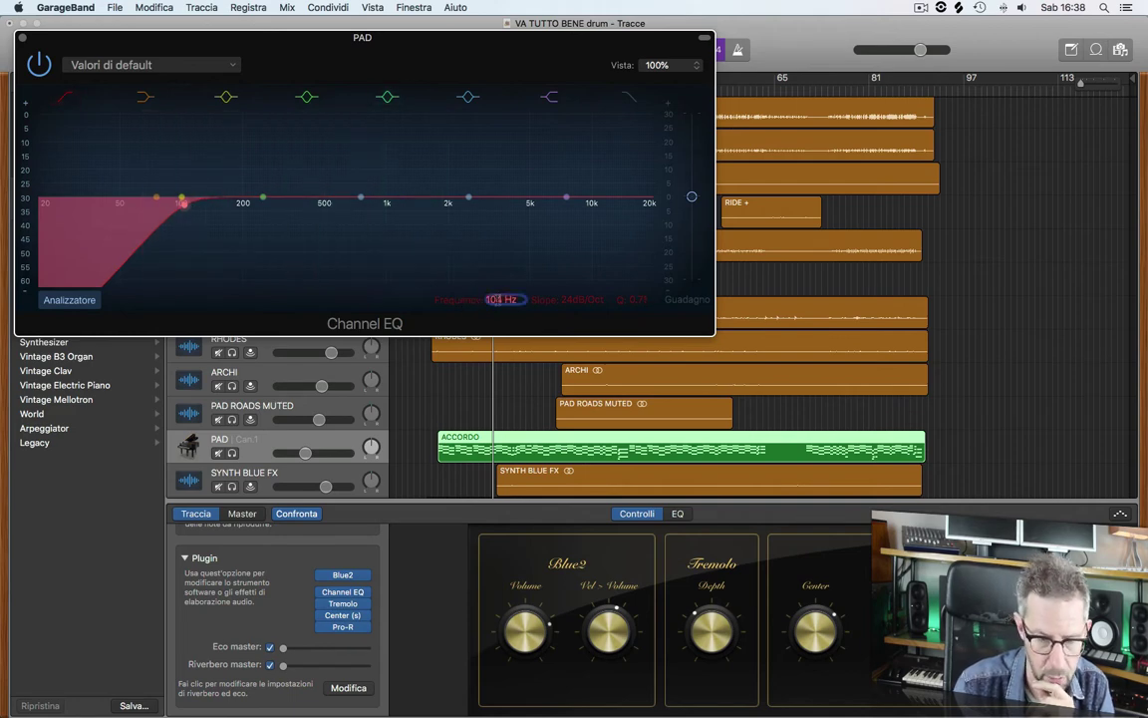
pyautogui.write('100')
pyautogui.press('Return')
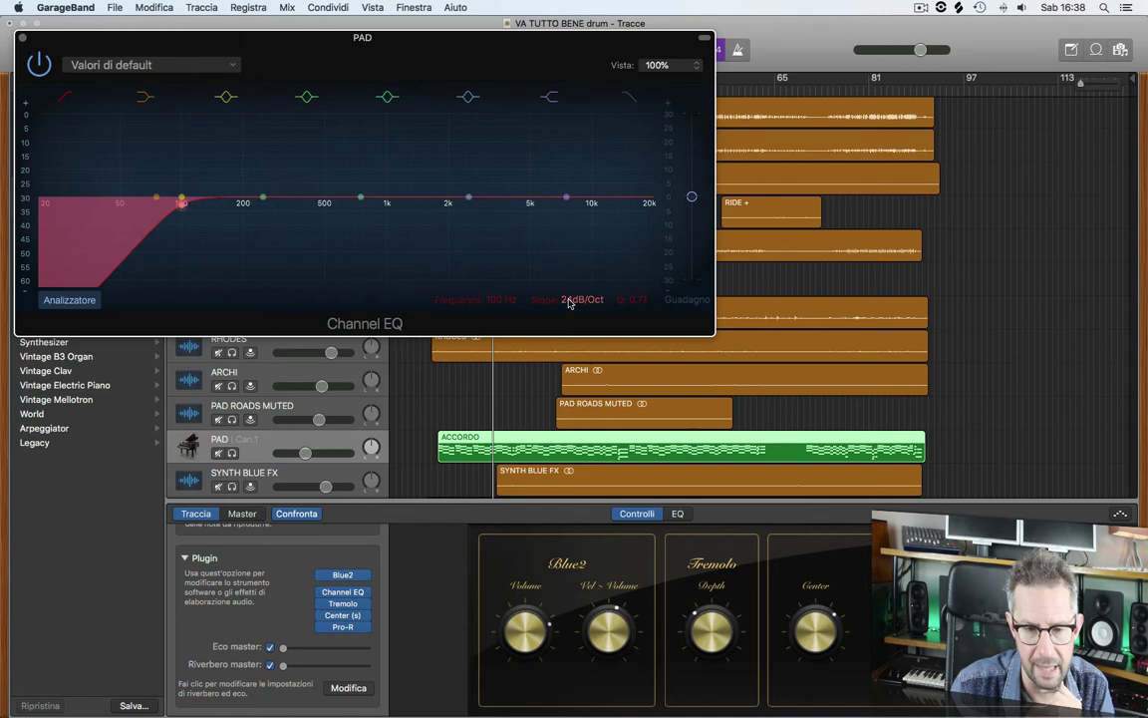
# - Try the low-cut filter's slope at 48 and 18 dB/Oct, and return it to 24 dB/Oct
pyautogui.moveTo(569, 303)
pyautogui.mouseDown()
pyautogui.moveTo(569, 323)
pyautogui.moveTo(570, 295)
pyautogui.mouseUp()
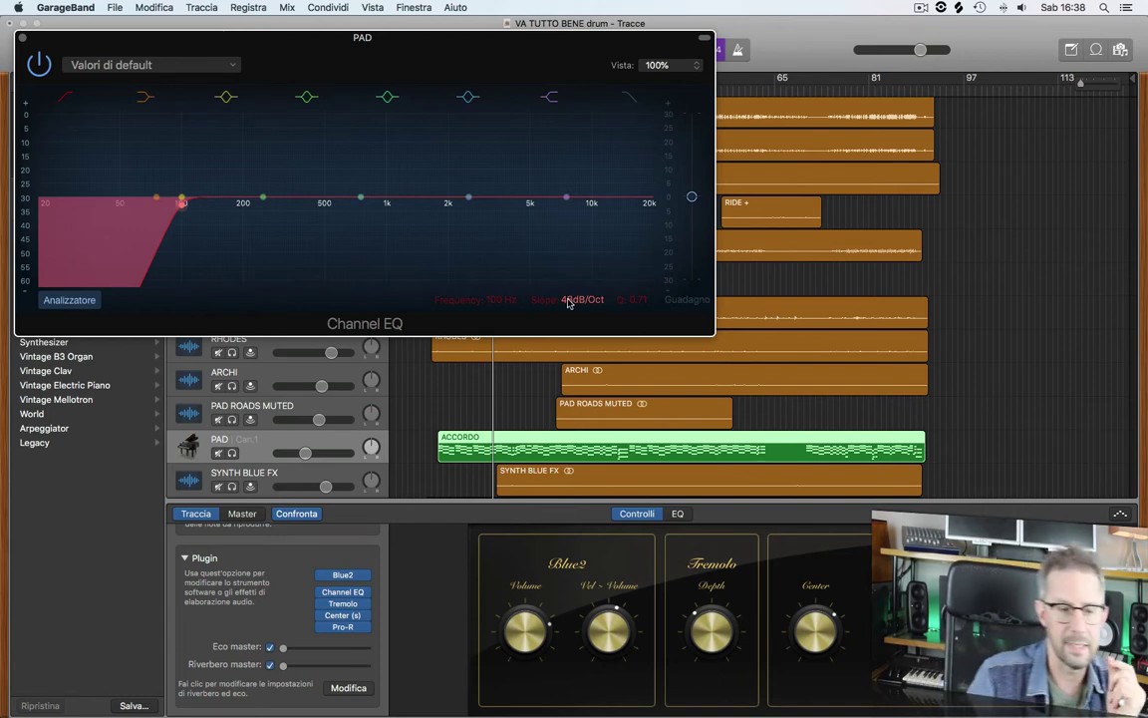
pyautogui.moveTo(569, 303); pyautogui.dragTo(569, 315)
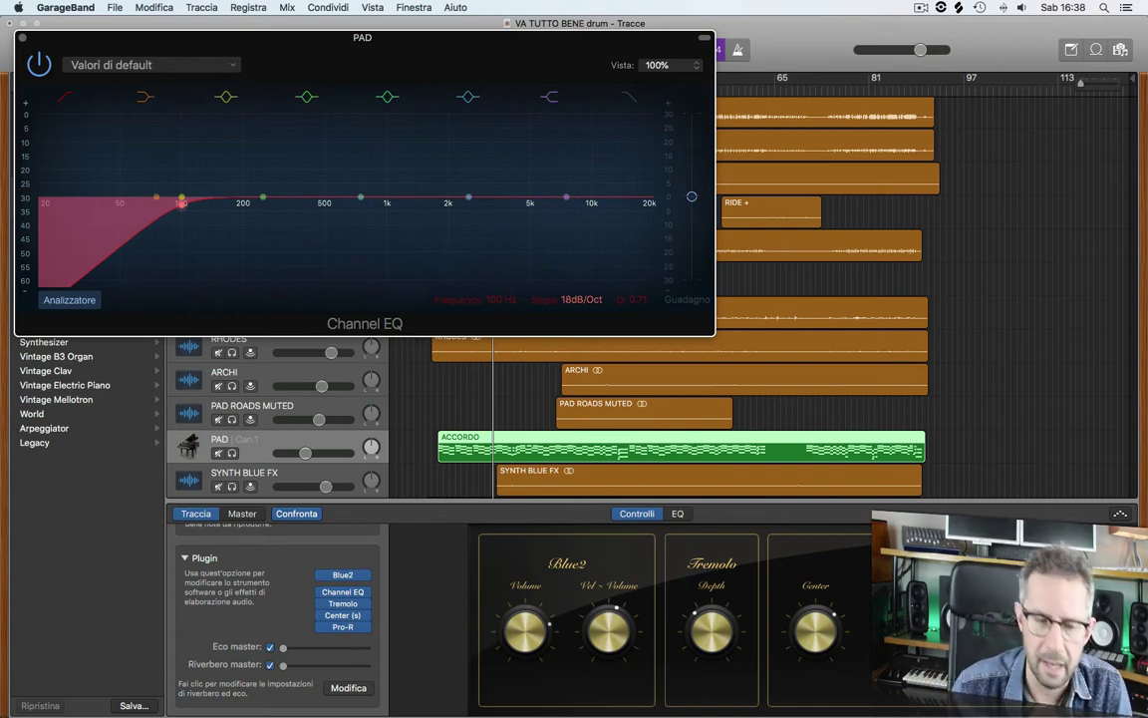
pyautogui.moveTo(569, 315); pyautogui.dragTo(569, 309)
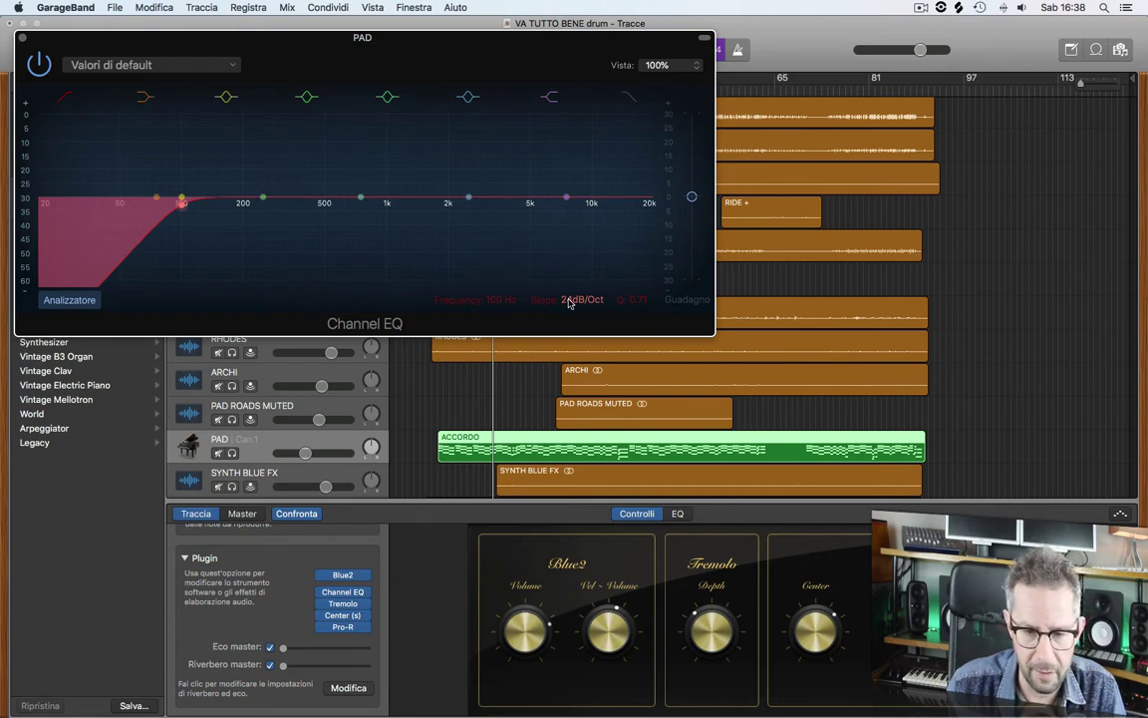
# - Try low-cut resonance at Q 17.0 and 12.0, lower the frequency to 95 Hz, and bring Q to 0.75
pyautogui.moveTo(636, 299); pyautogui.dragTo(636, 240)
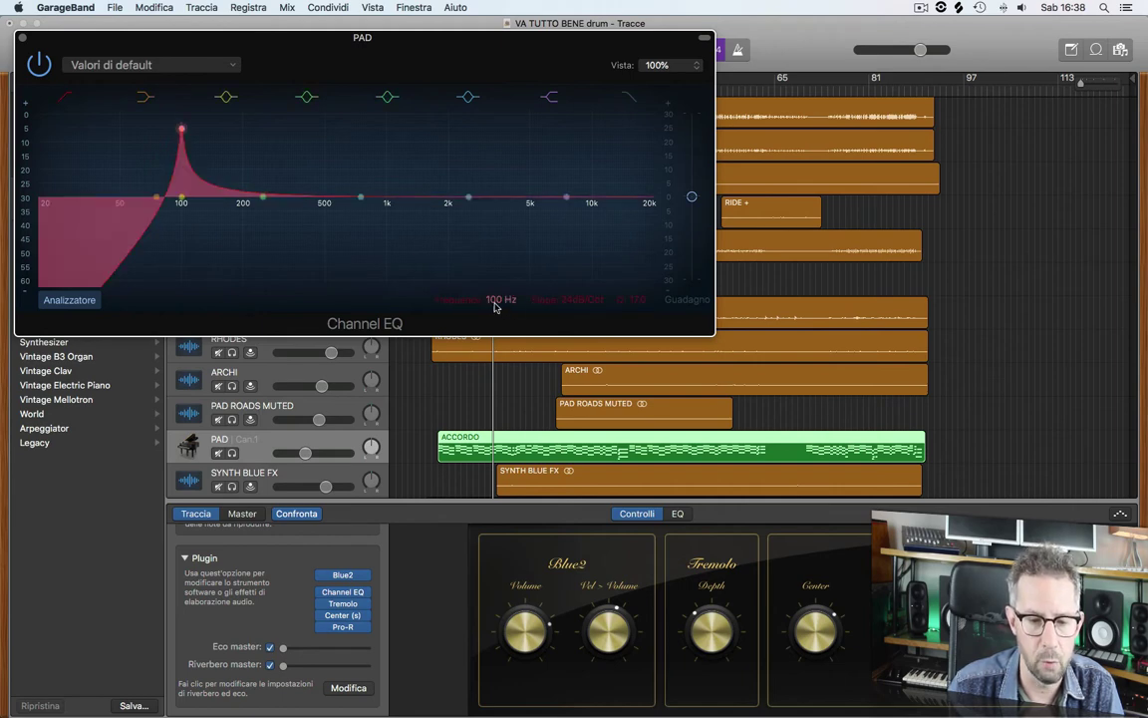
pyautogui.moveTo(495, 299); pyautogui.dragTo(495, 303)
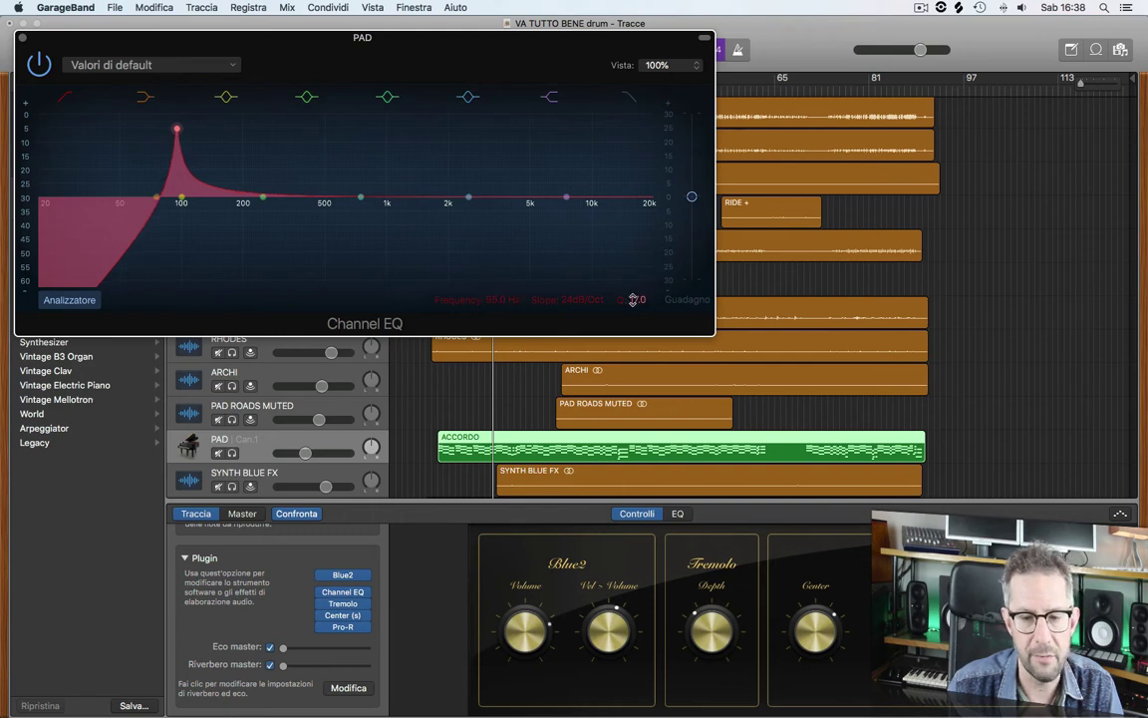
pyautogui.moveTo(638, 299)
pyautogui.mouseDown()
pyautogui.moveTo(638, 316)
pyautogui.moveTo(638, 299)
pyautogui.mouseUp()
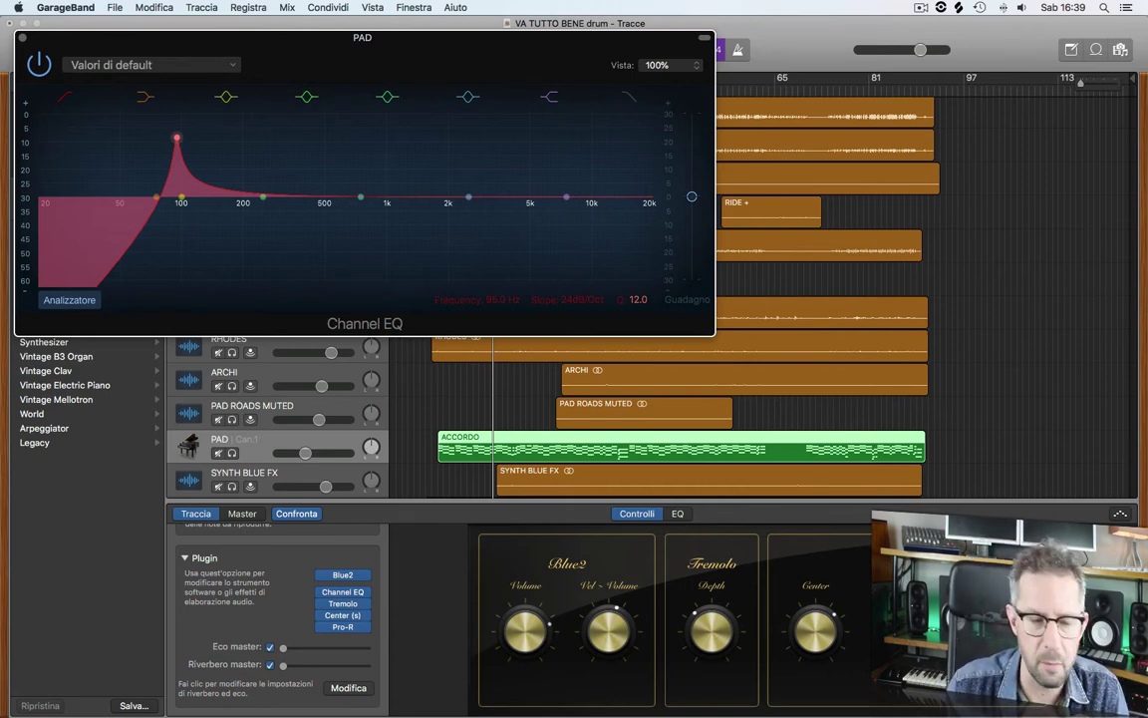
pyautogui.moveTo(638, 299); pyautogui.dragTo(638, 318)
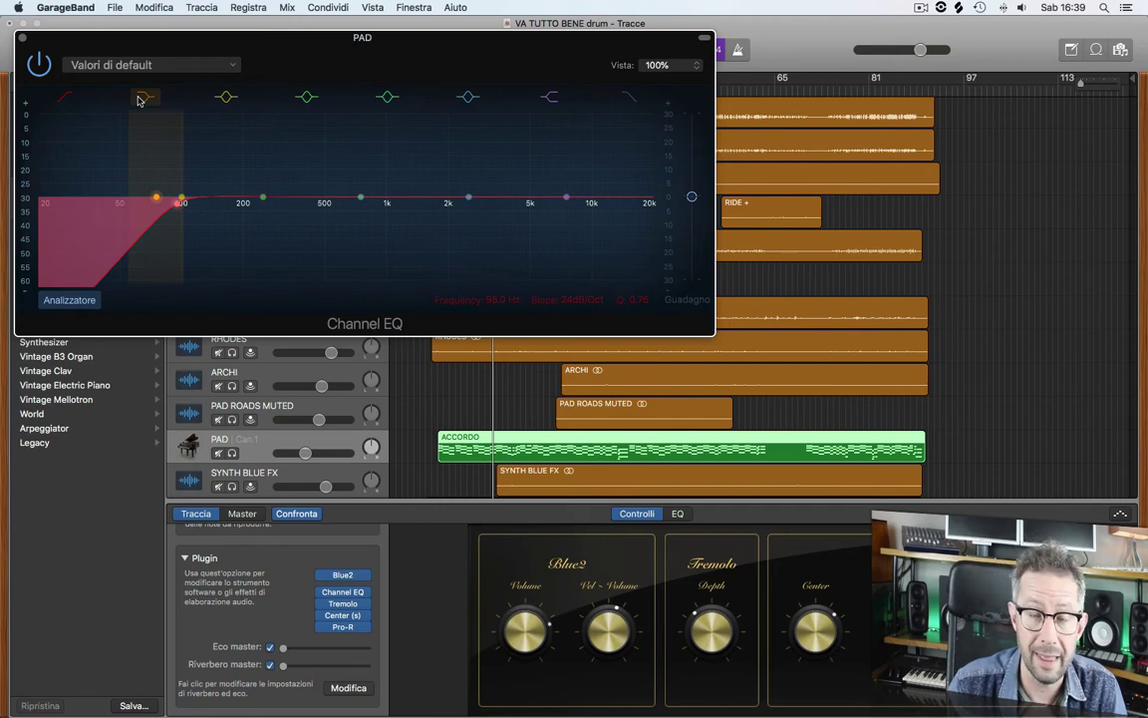
# - Toggle the low-cut filter on and off repeatedly to compare, leaving it switched off
pyautogui.click(62, 98)
pyautogui.click(62, 101)
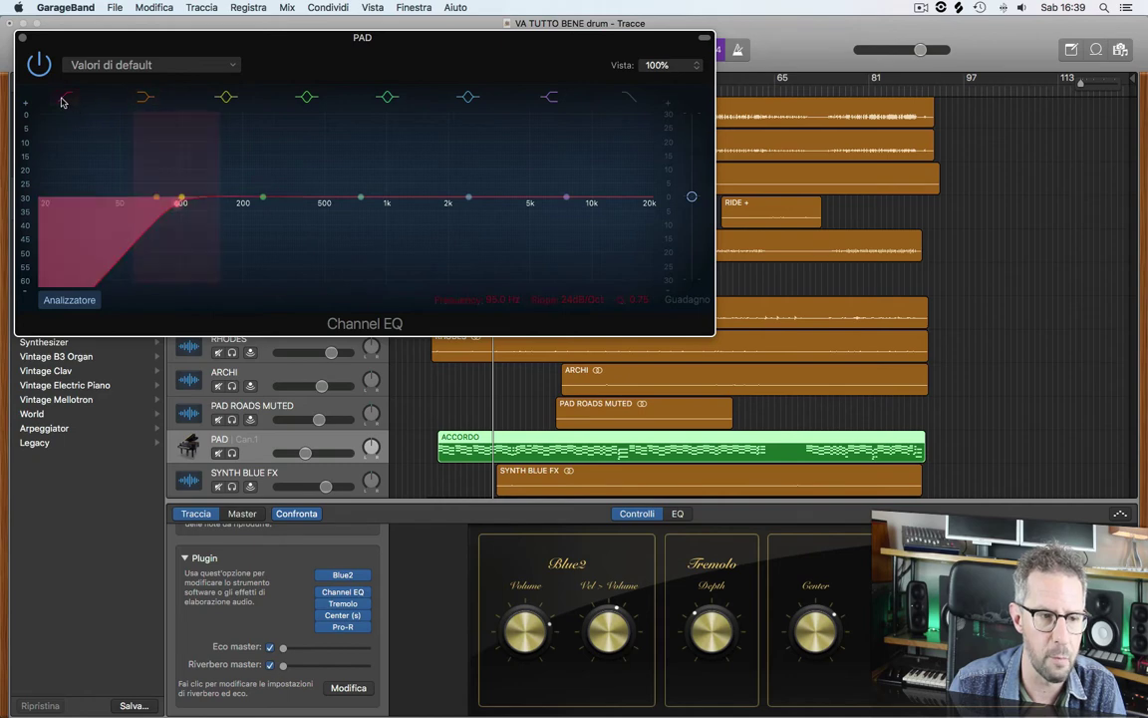
pyautogui.click(62, 100)
pyautogui.click(62, 100)
pyautogui.click(61, 100)
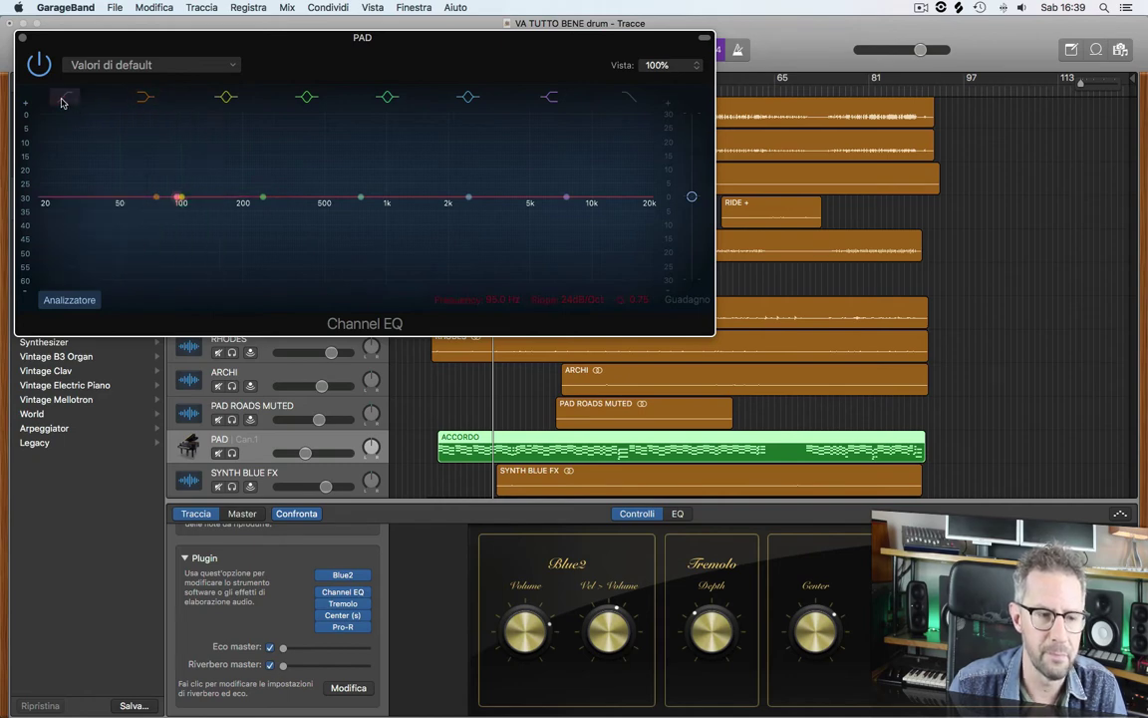
pyautogui.click(62, 101)
pyautogui.click(62, 101)
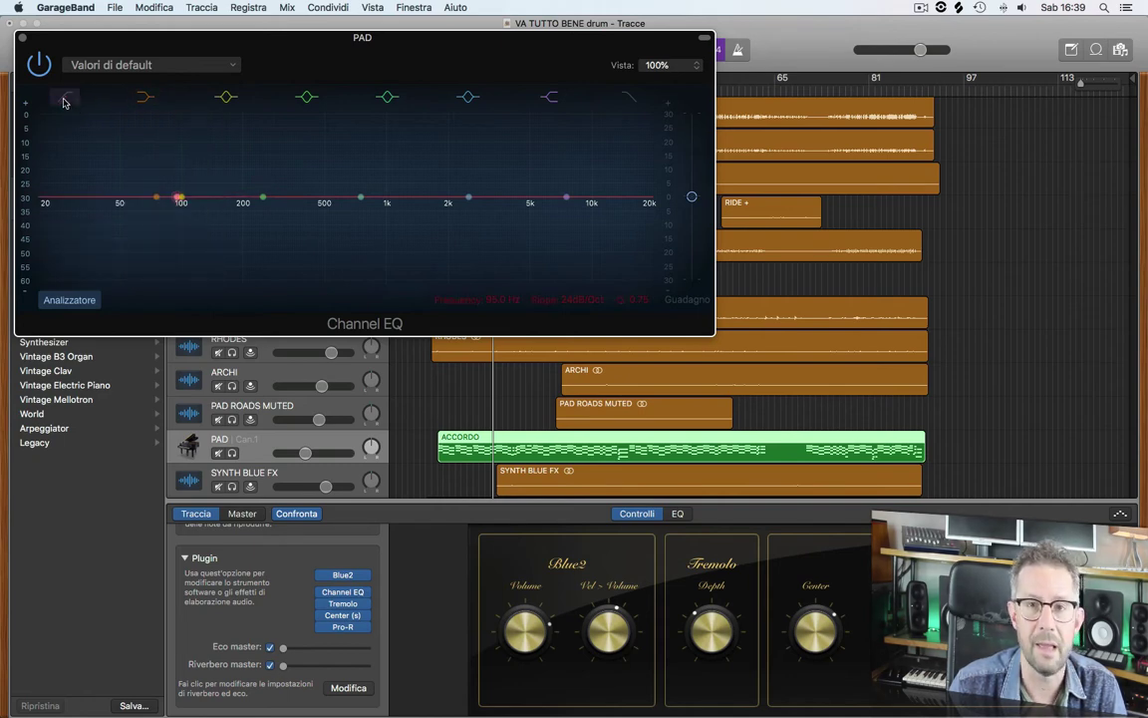
pyautogui.click(64, 101)
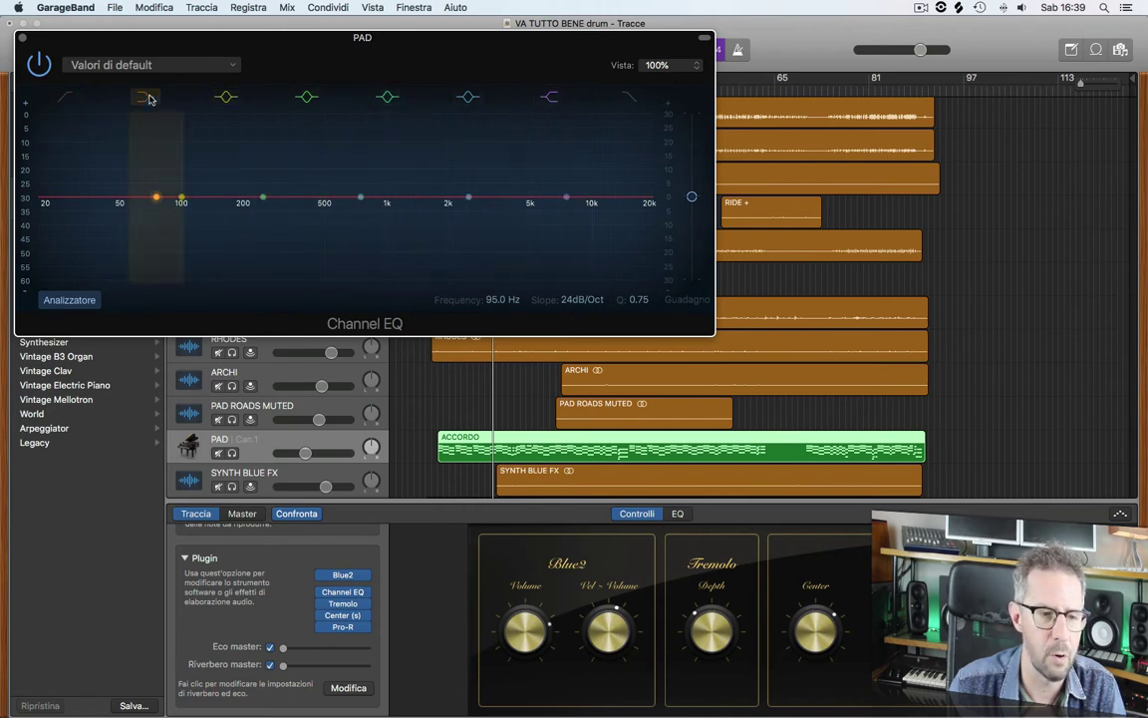
# - Try the low-shelf band as boost and cut, set it to 91 Hz, +13.5 dB and Q 1.80, and switch it off
pyautogui.moveTo(153, 196); pyautogui.dragTo(171, 161)
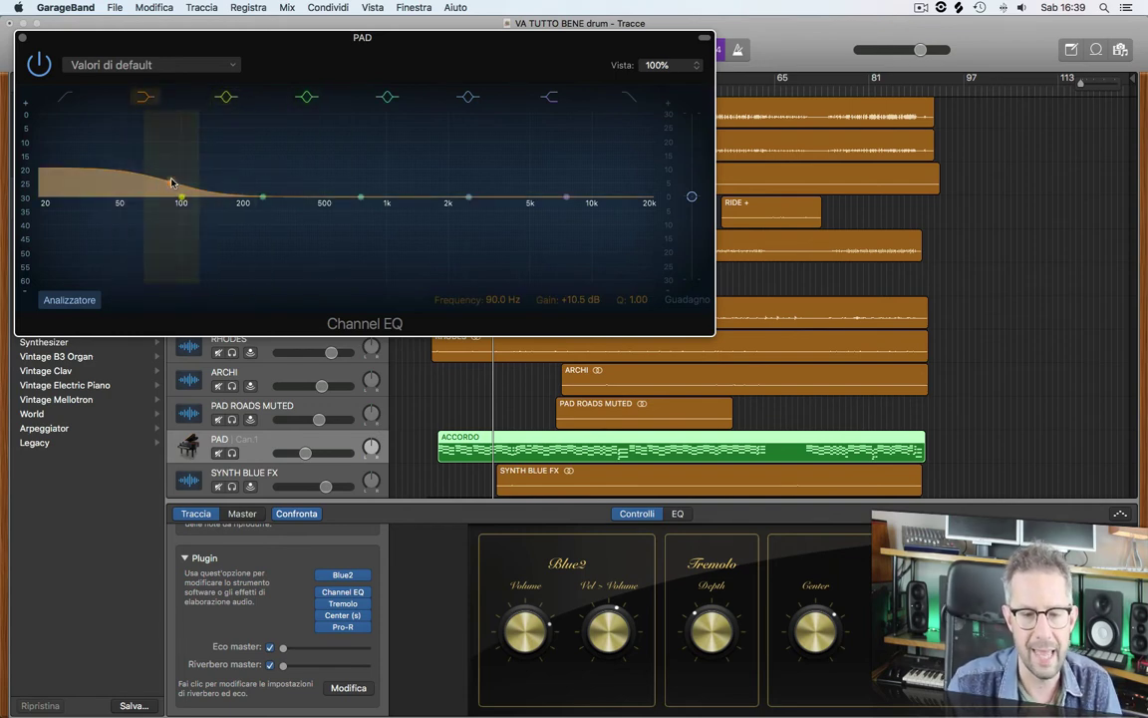
pyautogui.moveTo(171, 184); pyautogui.dragTo(156, 237)
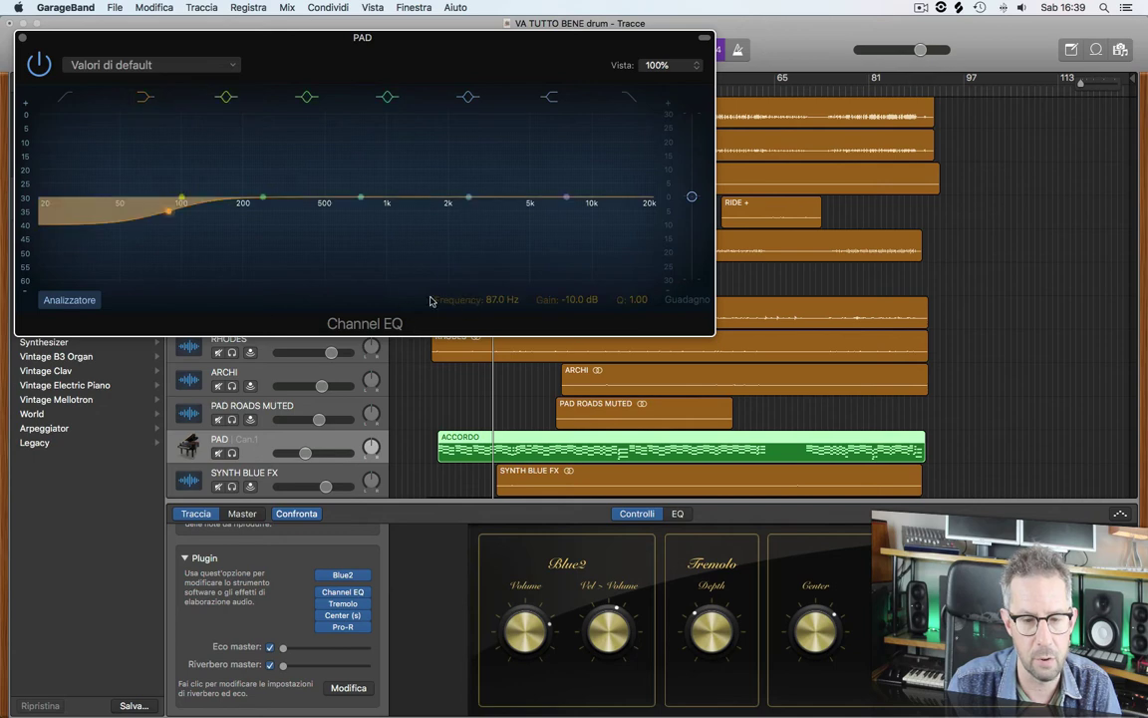
pyautogui.moveTo(575, 300); pyautogui.dragTo(575, 250)
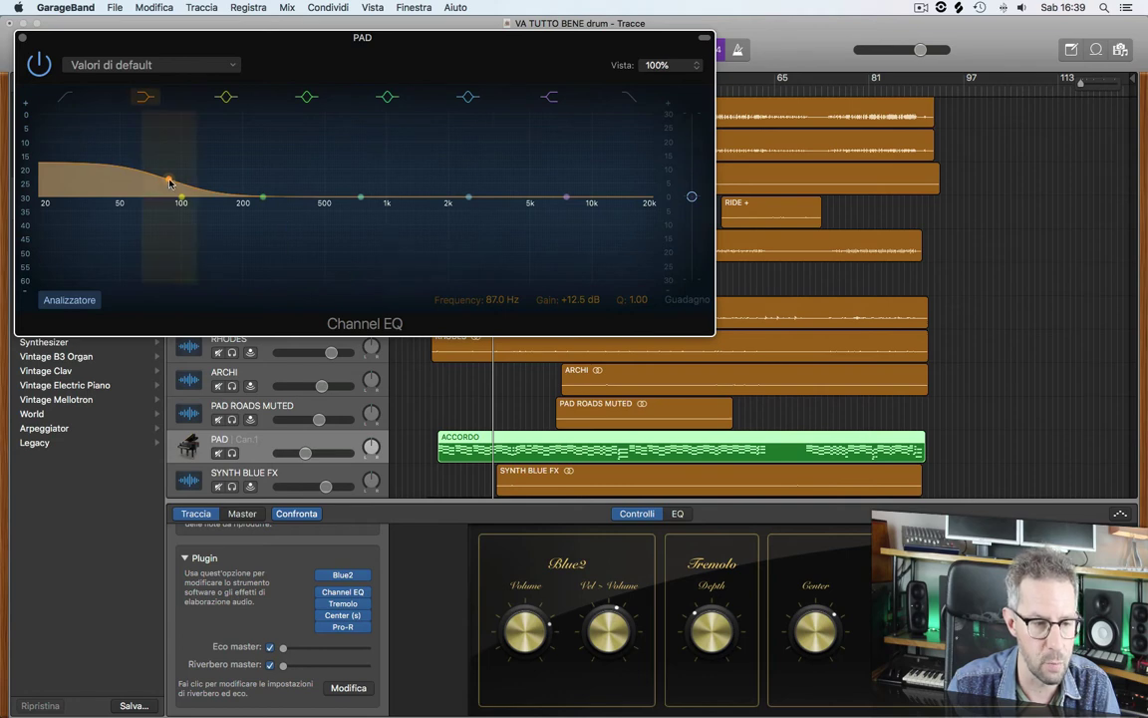
pyautogui.moveTo(169, 183); pyautogui.dragTo(174, 179)
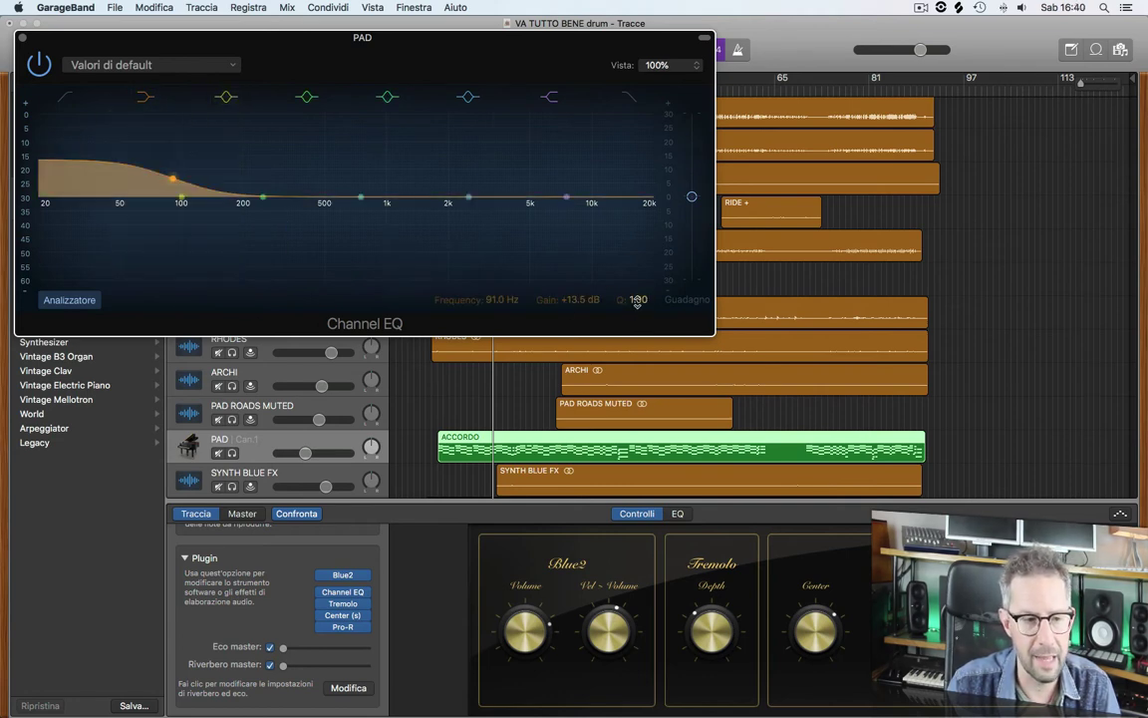
pyautogui.moveTo(638, 299)
pyautogui.mouseDown()
pyautogui.moveTo(638, 285)
pyautogui.moveTo(638, 339)
pyautogui.moveTo(638, 306)
pyautogui.mouseUp()
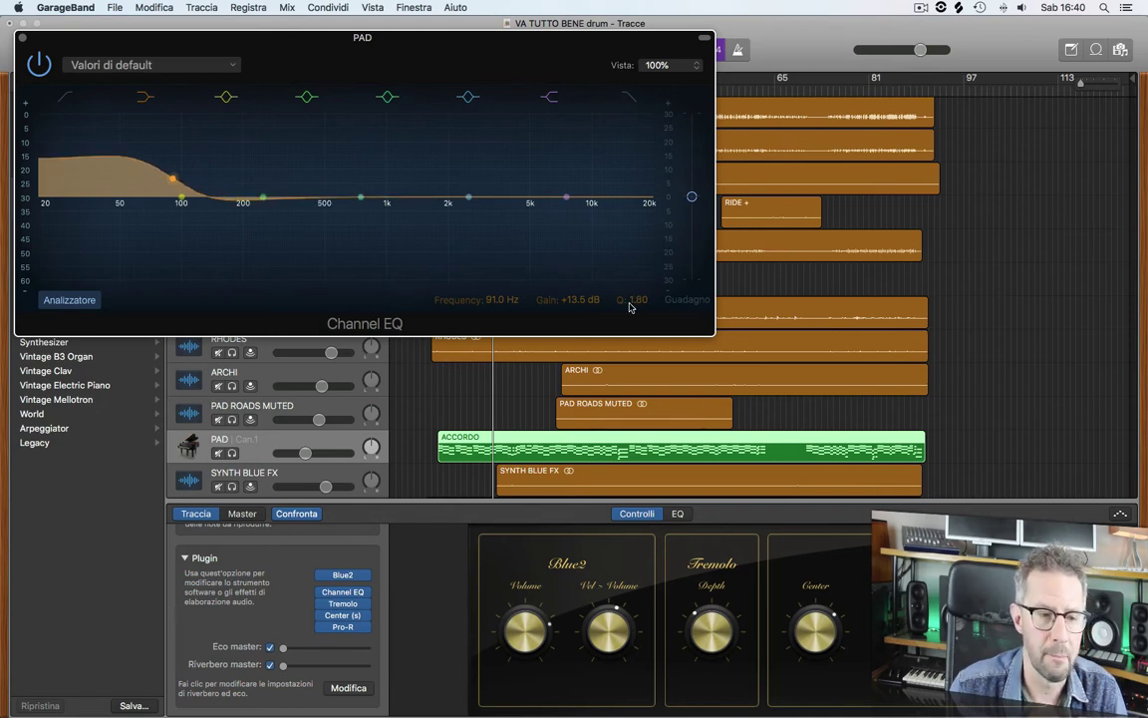
pyautogui.click(147, 97)
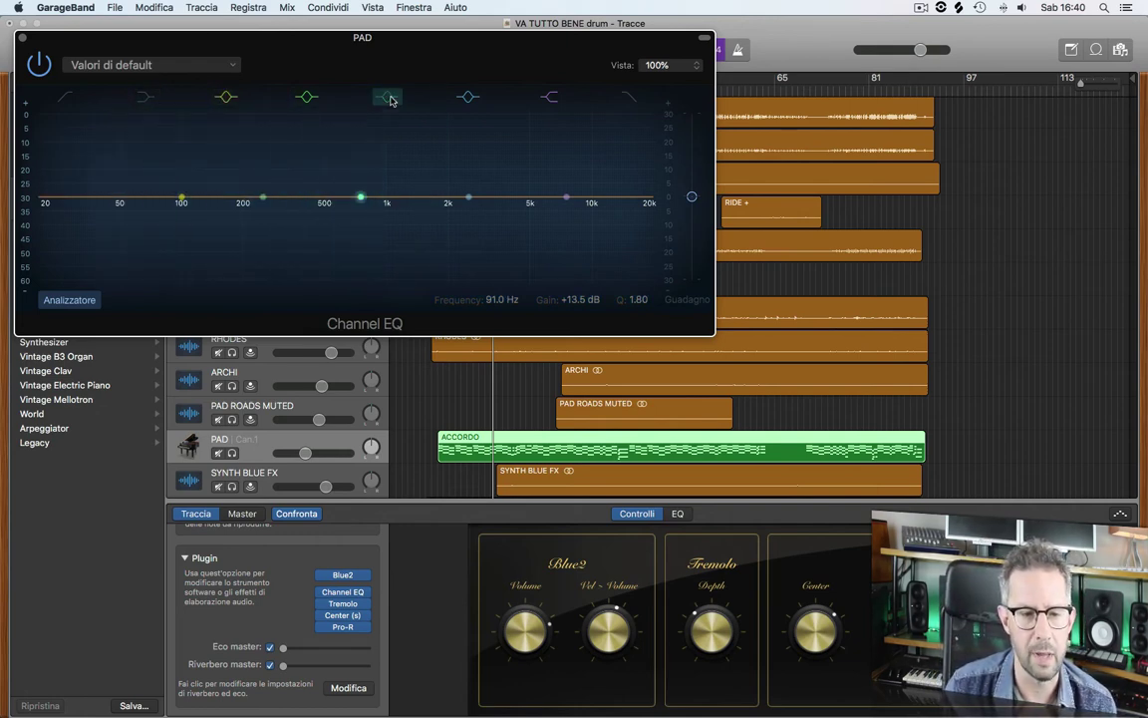
# - Shape the fifth EQ band, a bell, into a narrow cut at 870 Hz with -10.0 dB gain and Q 5.30
pyautogui.moveTo(362, 200); pyautogui.dragTo(350, 158)
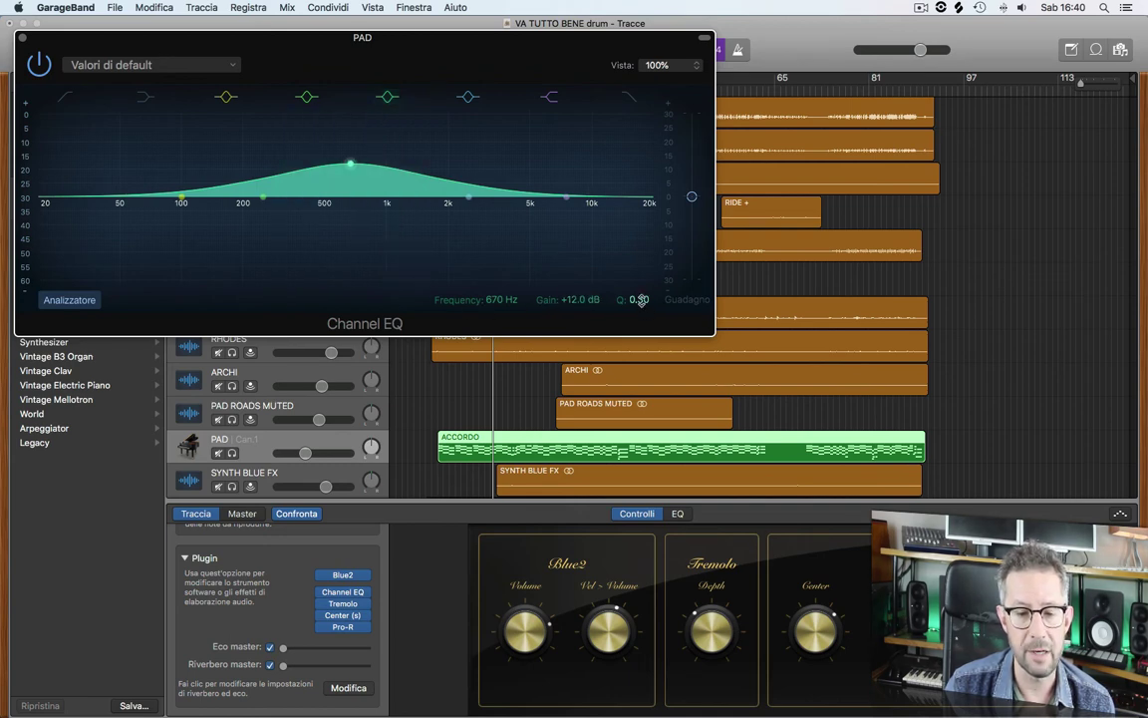
pyautogui.moveTo(639, 300); pyautogui.dragTo(576, 325)
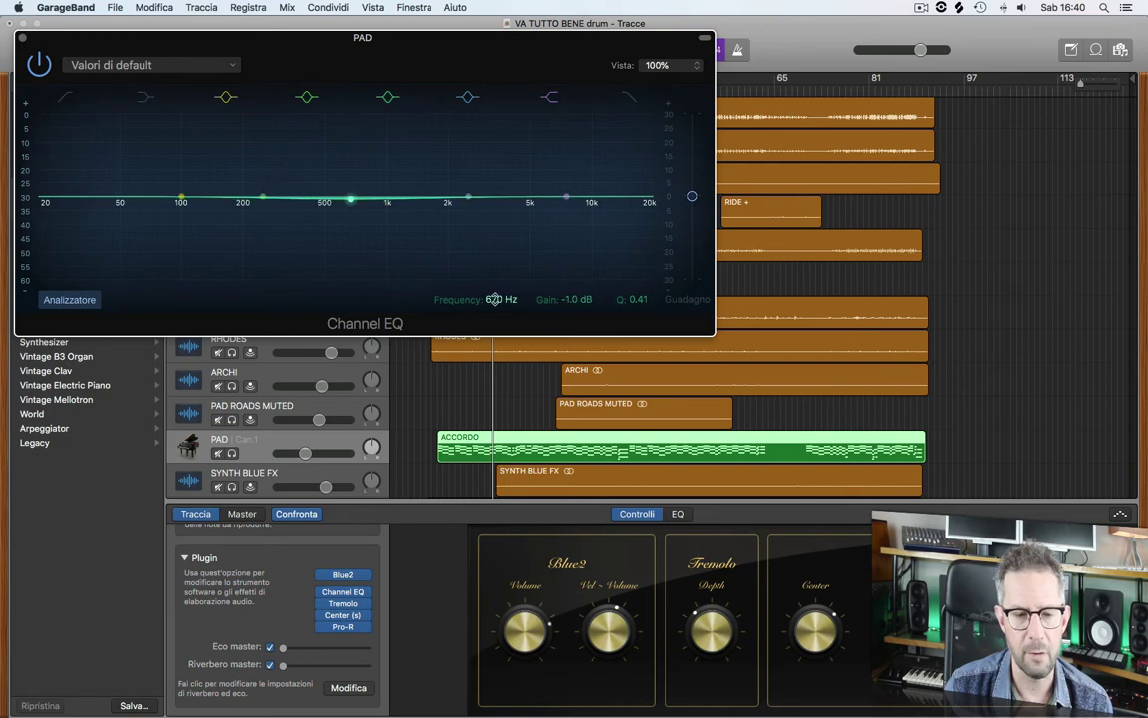
pyautogui.moveTo(493, 299); pyautogui.dragTo(493, 275)
pyautogui.moveTo(499, 300); pyautogui.dragTo(496, 302)
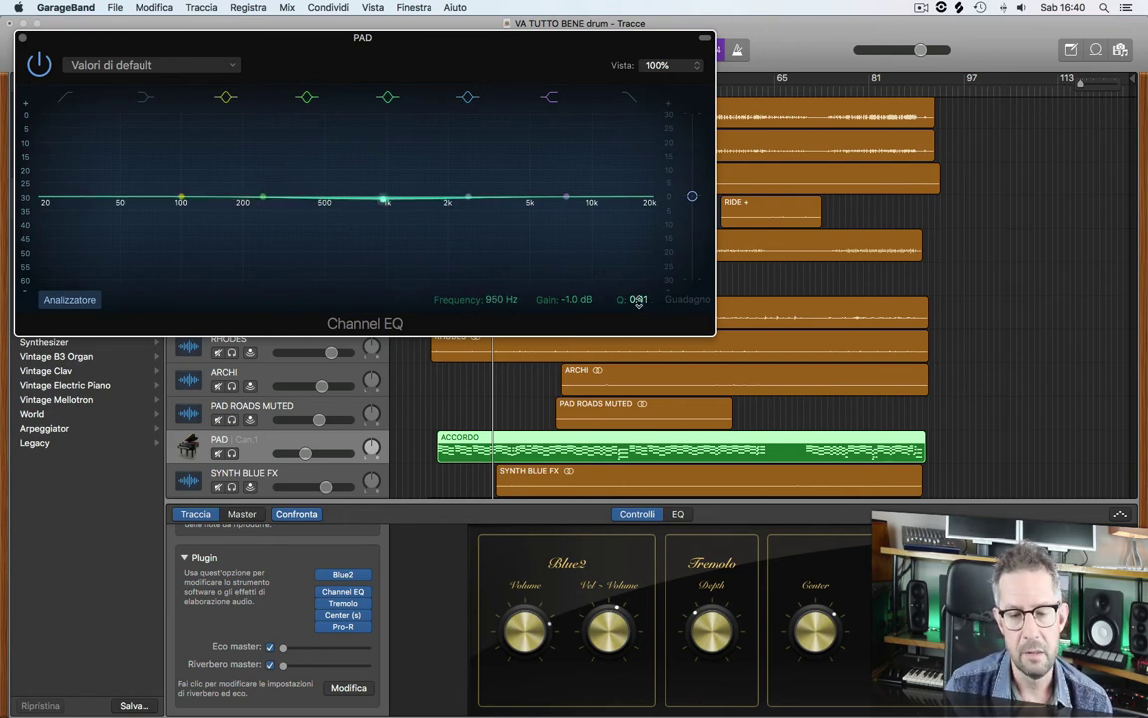
pyautogui.moveTo(638, 299); pyautogui.dragTo(638, 284)
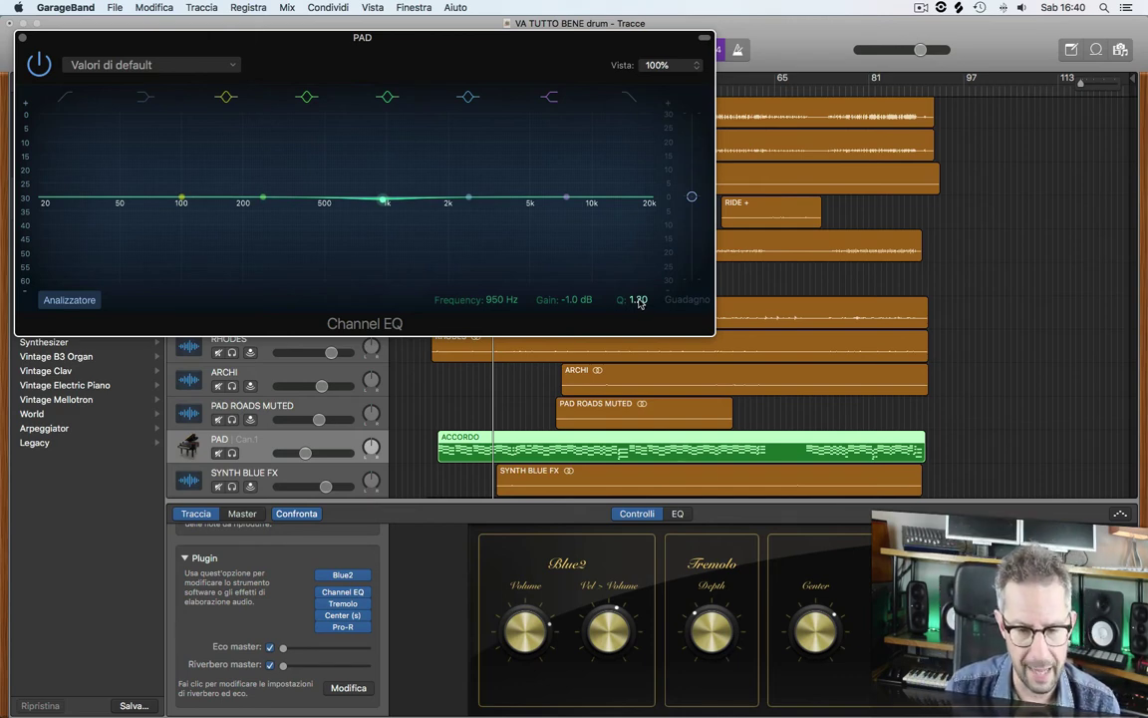
pyautogui.moveTo(640, 301); pyautogui.dragTo(640, 259)
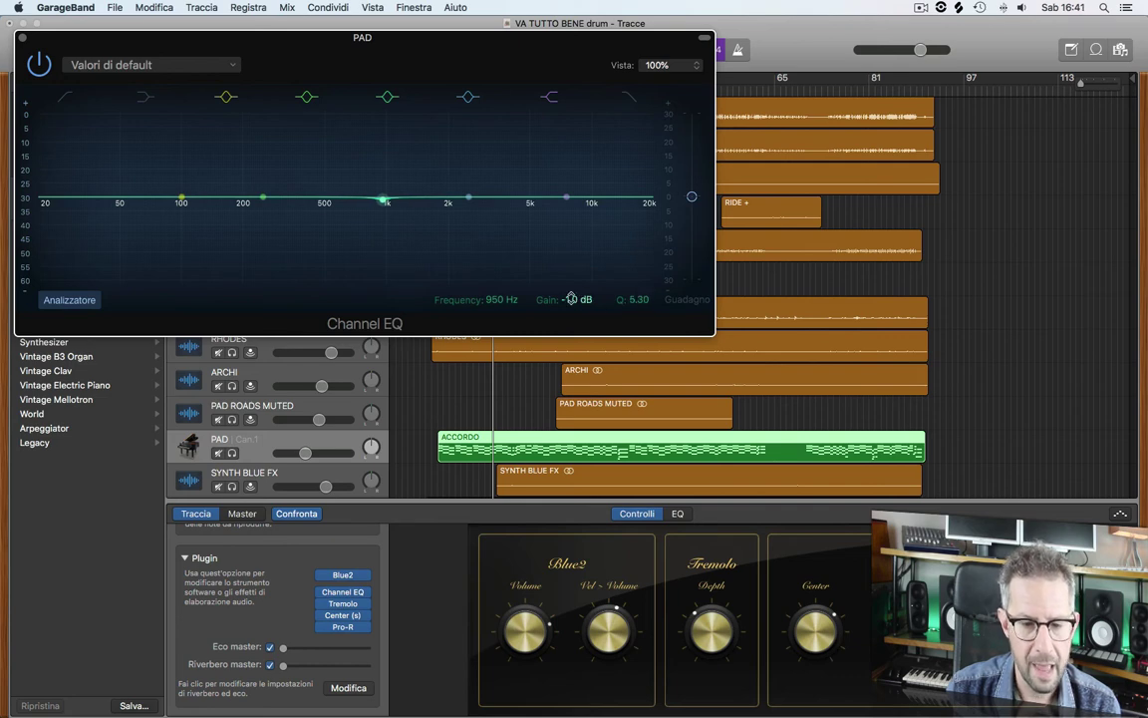
pyautogui.moveTo(571, 299); pyautogui.dragTo(528, 333)
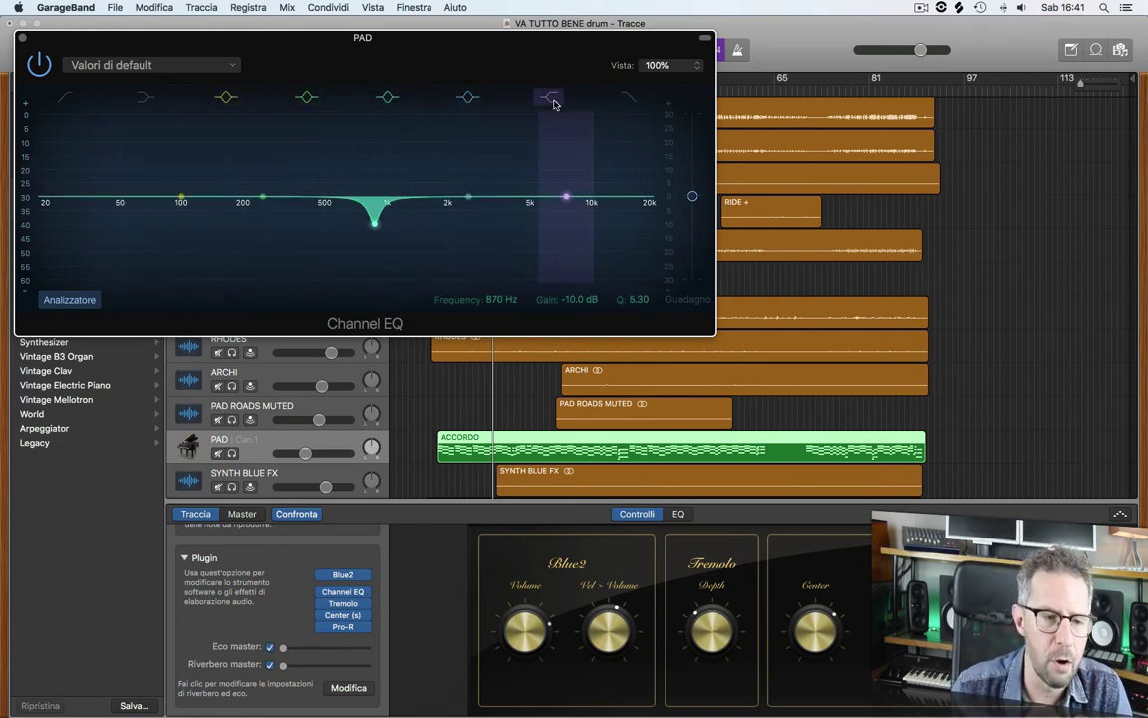
# - Try the high-shelf band as a cut of about 9.5 dB at about 3050 Hz
pyautogui.moveTo(565, 200); pyautogui.dragTo(493, 239)
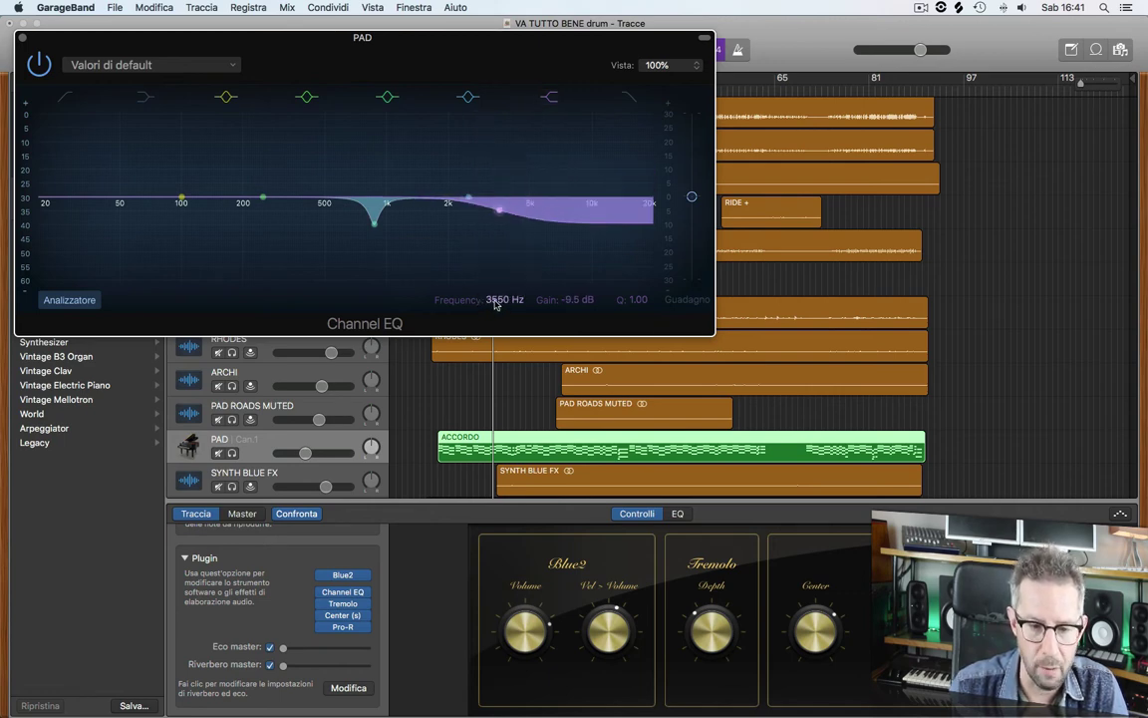
pyautogui.moveTo(495, 301); pyautogui.dragTo(449, 269)
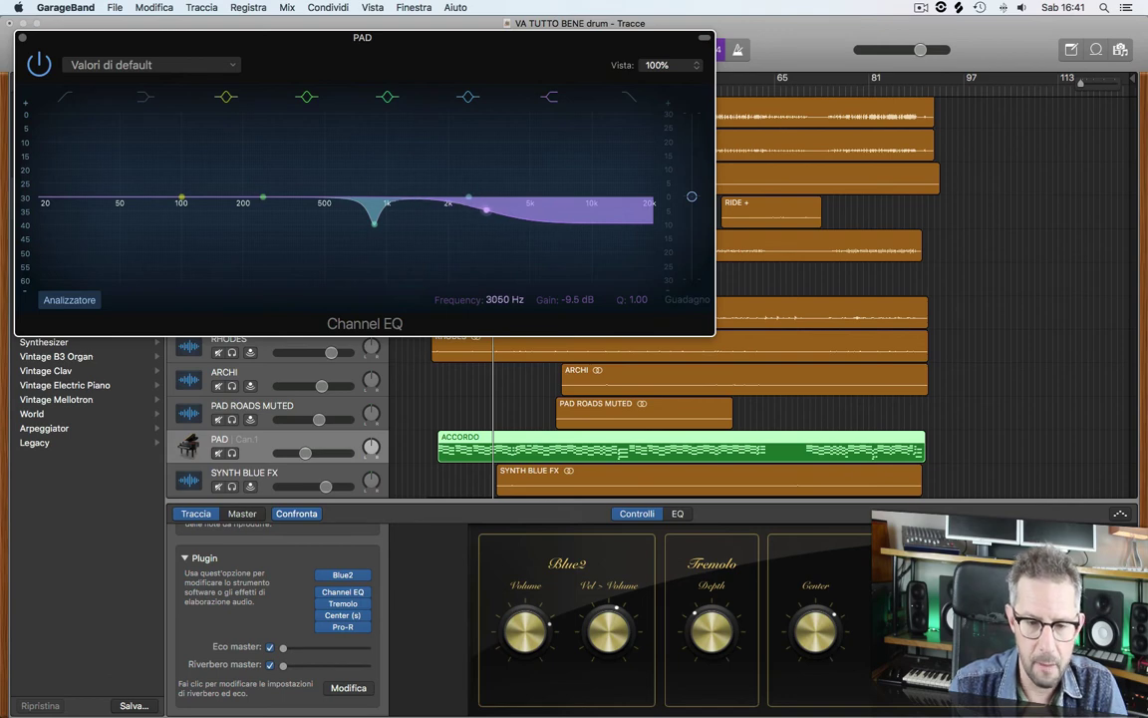
pyautogui.moveTo(576, 299)
pyautogui.mouseDown()
pyautogui.moveTo(576, 265)
pyautogui.moveTo(576, 302)
pyautogui.mouseUp()
# - Set the high-shelf band to a +10 dB boost at about 3100 Hz, and switch the band off
pyautogui.moveTo(485, 182)
pyautogui.mouseDown()
pyautogui.moveTo(479, 151)
pyautogui.moveTo(475, 283)
pyautogui.moveTo(480, 148)
pyautogui.moveTo(477, 260)
pyautogui.moveTo(488, 181)
pyautogui.mouseUp()
pyautogui.doubleClick(577, 299)
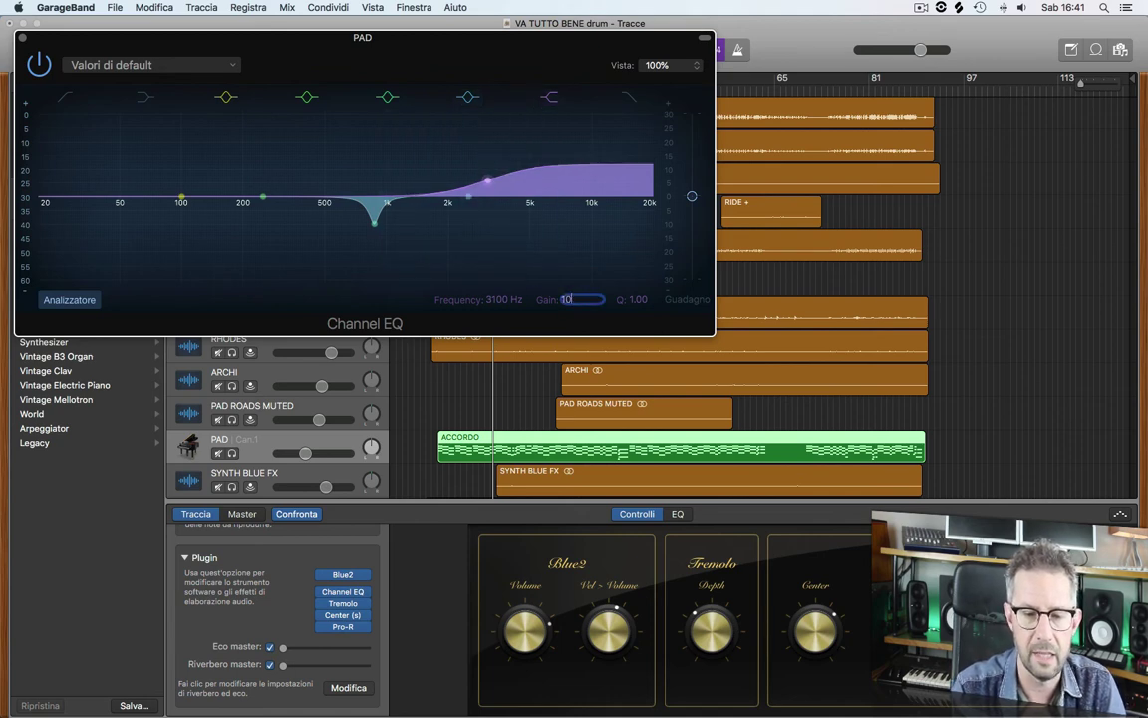
pyautogui.write('10')
pyautogui.press('Return')
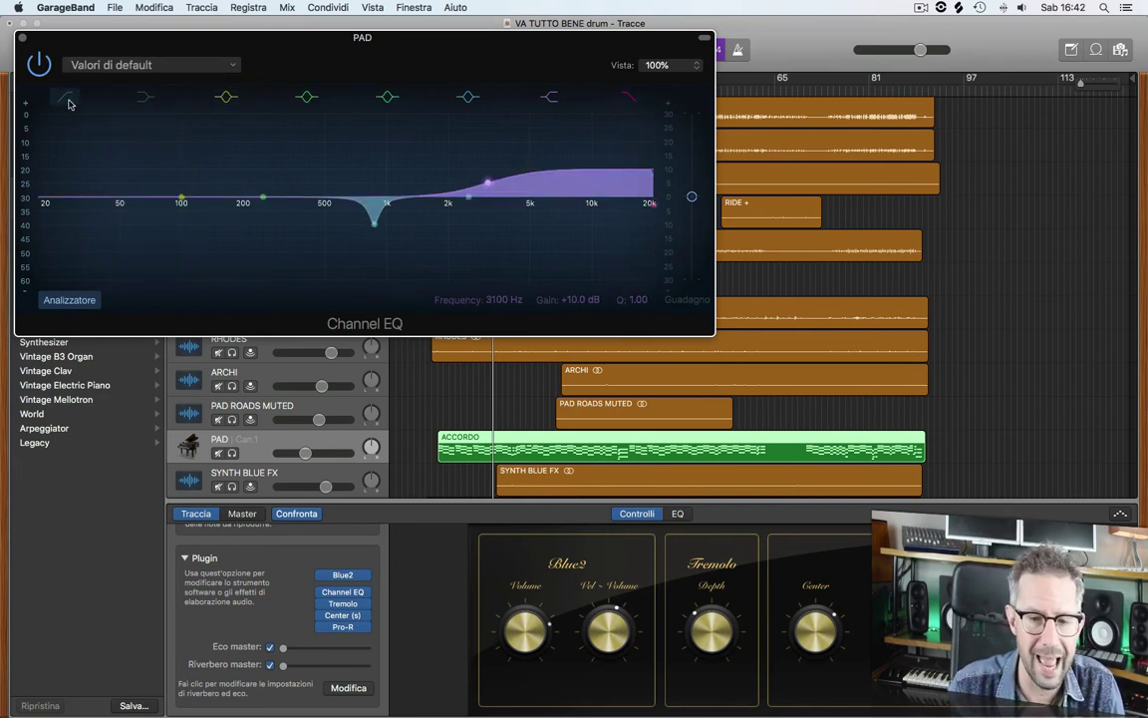
pyautogui.click(545, 100)
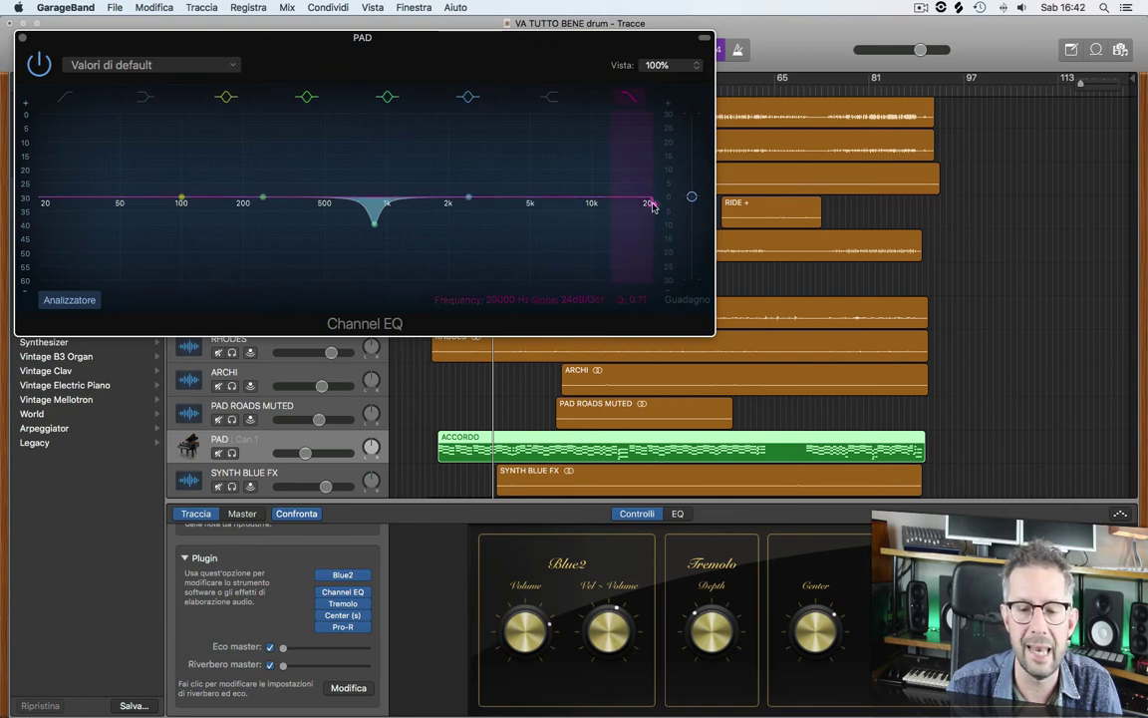
# - Set the high-cut filter to about 15600 Hz with a slope of 12 dB/Oct
pyautogui.moveTo(498, 299)
pyautogui.mouseDown()
pyautogui.moveTo(499, 349)
pyautogui.moveTo(498, 324)
pyautogui.mouseUp()
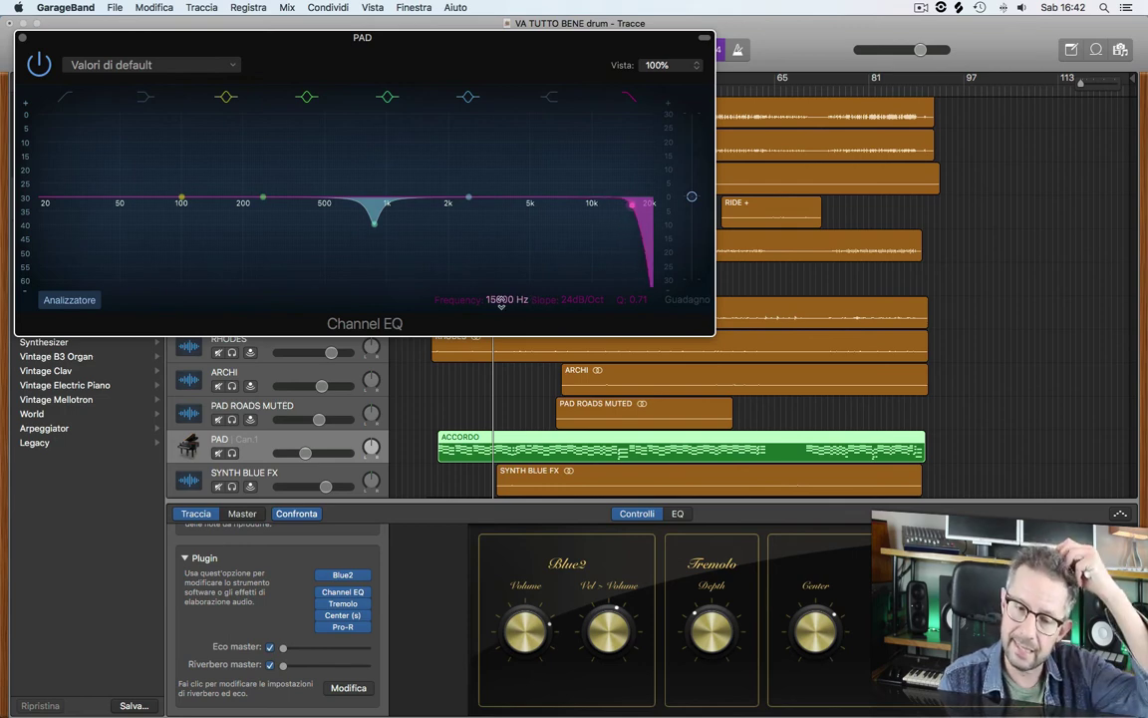
pyautogui.moveTo(578, 299)
pyautogui.mouseDown()
pyautogui.moveTo(578, 289)
pyautogui.moveTo(582, 319)
pyautogui.mouseUp()
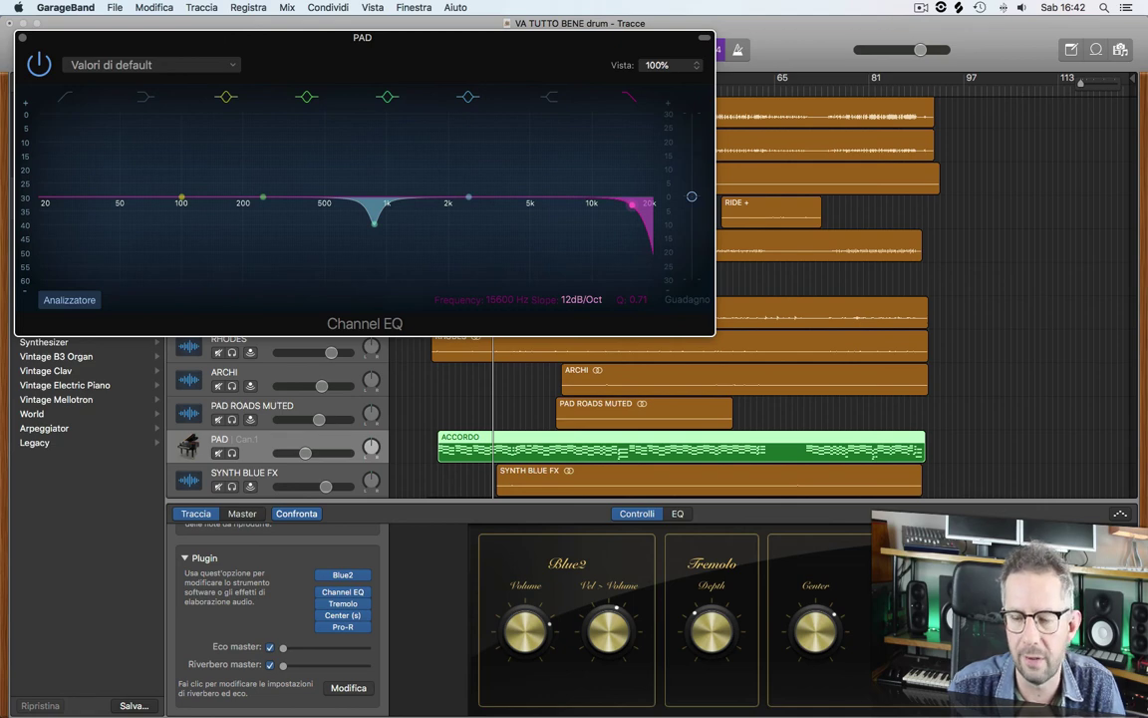
# - Steepen the high-cut filter to 36 dB/Oct with Q 12.0, and play the PAD track soloed
pyautogui.moveTo(582, 319); pyautogui.dragTo(636, 275)
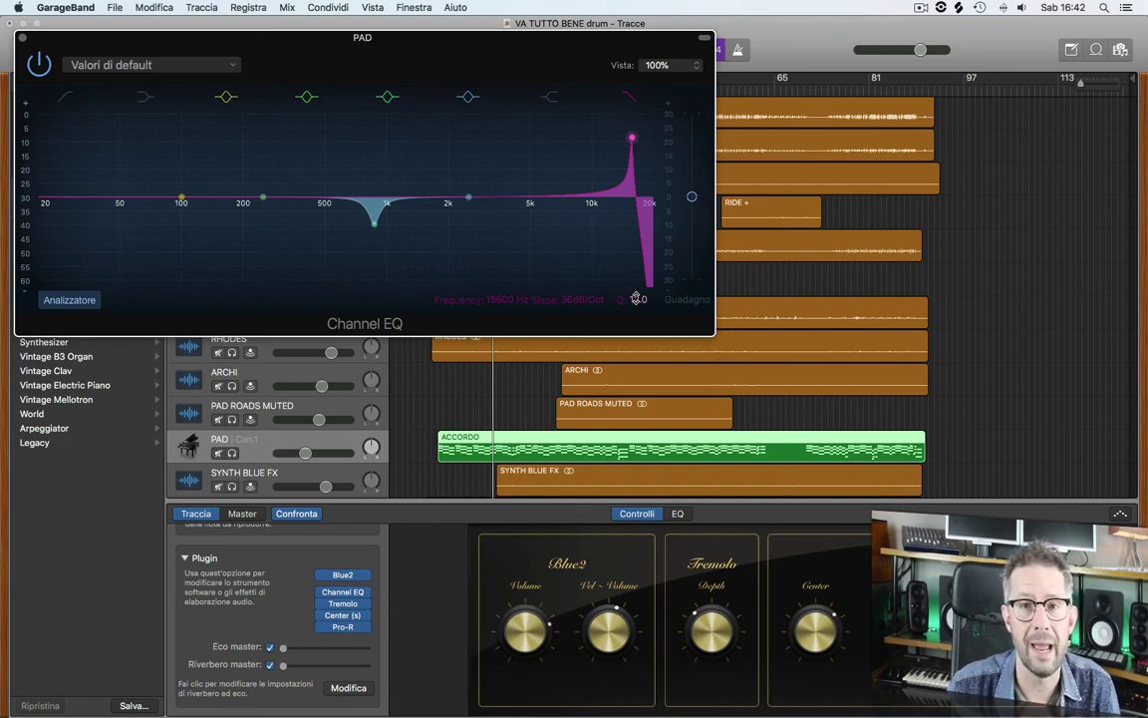
pyautogui.click(232, 454)
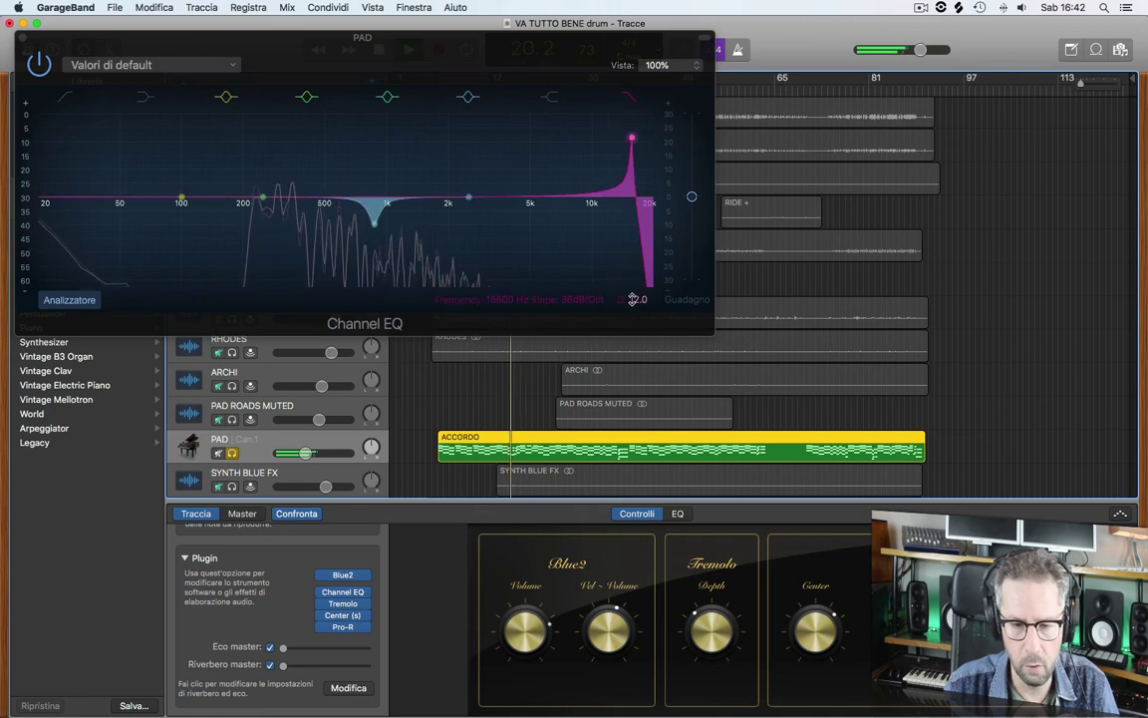
# - Try the high-cut filter at 3500 Hz with Q reduced to about 0.75
pyautogui.moveTo(504, 299); pyautogui.dragTo(504, 394)
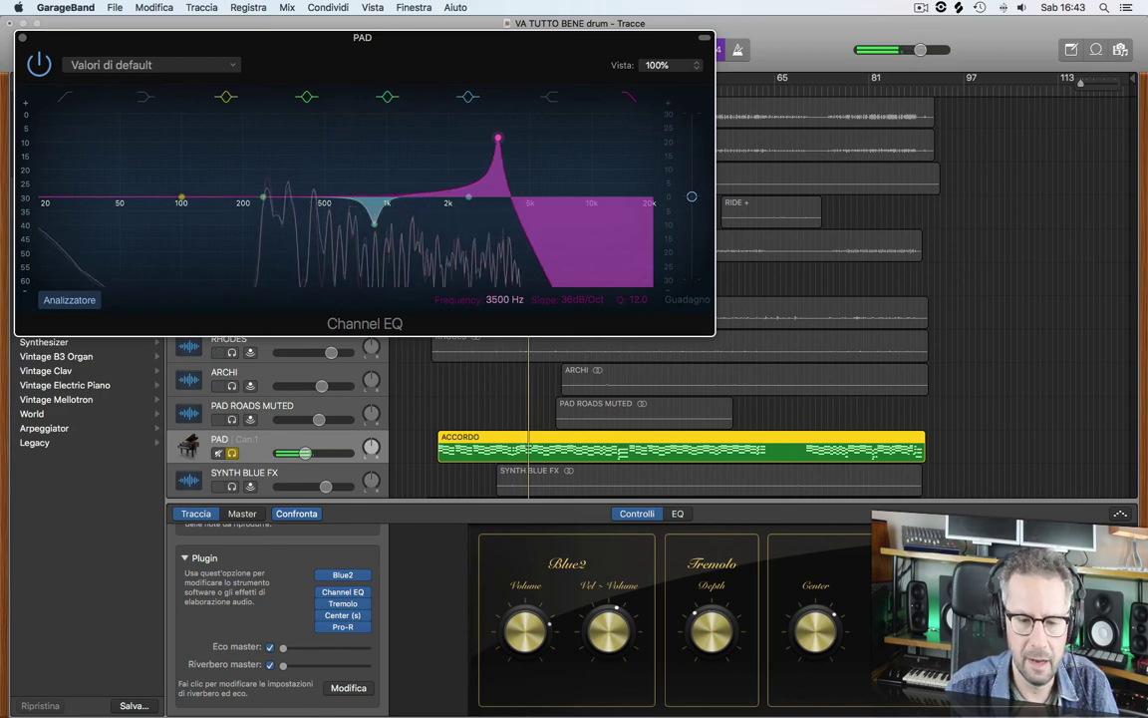
pyautogui.moveTo(639, 299); pyautogui.dragTo(639, 345)
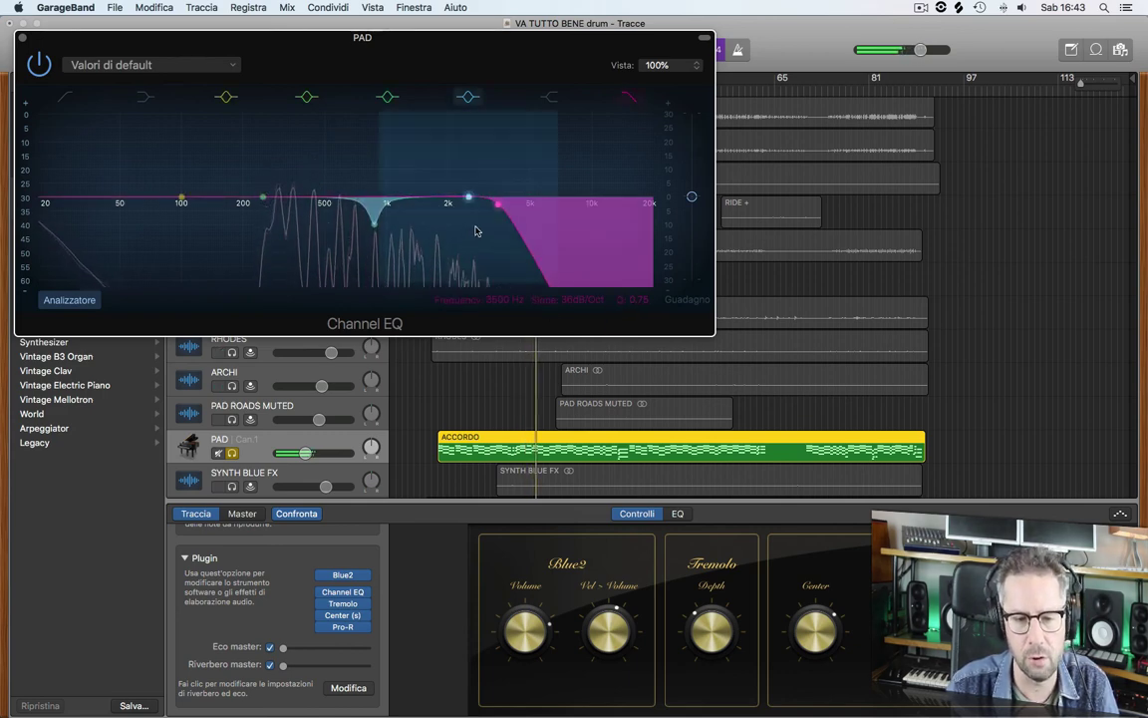
# - Raise the high-cut filter's Q to 9.10 and sweep its frequency through 2600 Hz down to 790 Hz
pyautogui.moveTo(485, 302)
pyautogui.mouseDown()
pyautogui.moveTo(485, 335)
pyautogui.moveTo(485, 311)
pyautogui.mouseUp()
pyautogui.moveTo(639, 299); pyautogui.dragTo(640, 297)
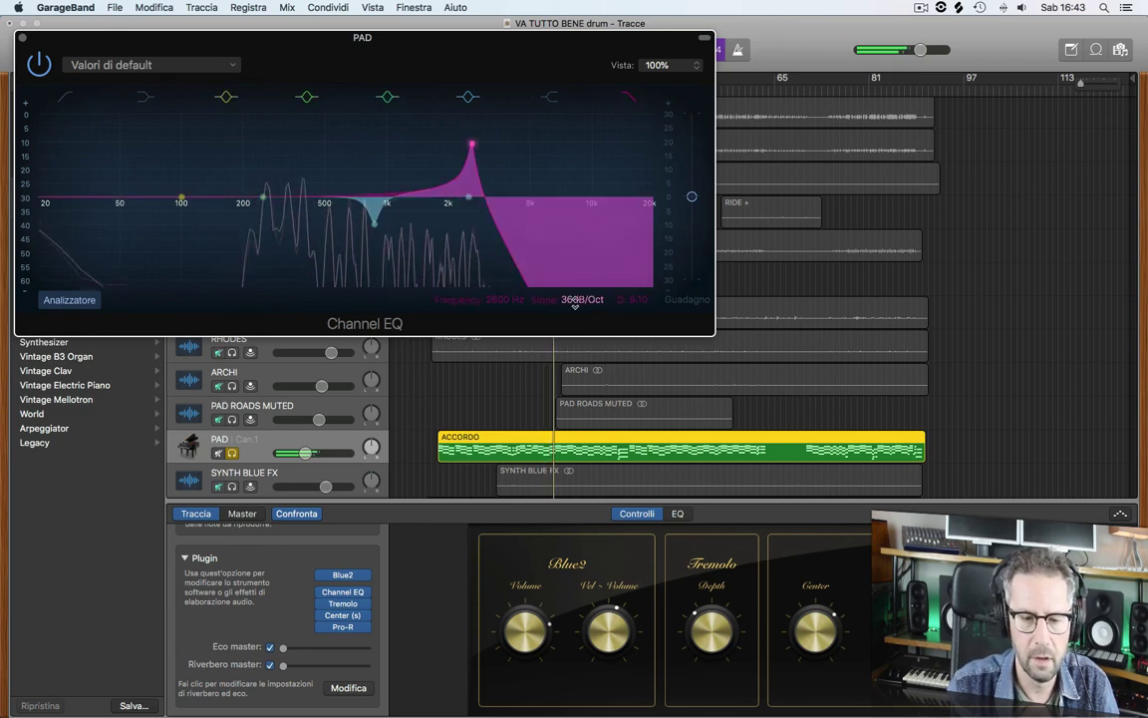
pyautogui.moveTo(498, 300); pyautogui.dragTo(503, 322)
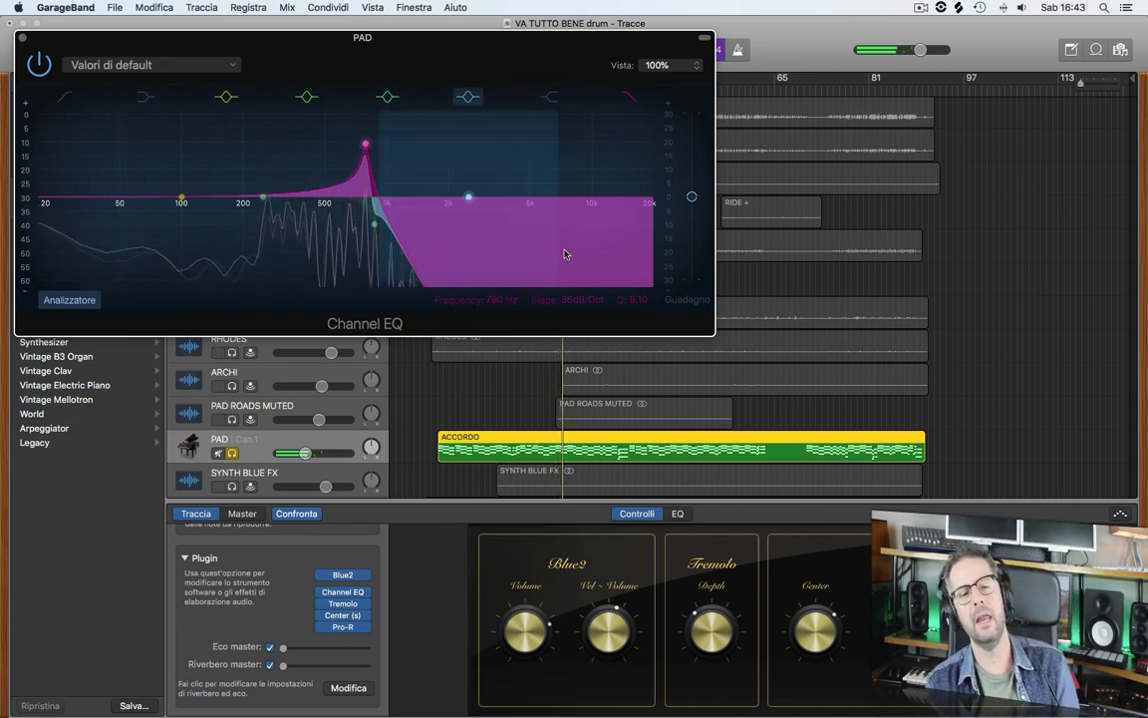